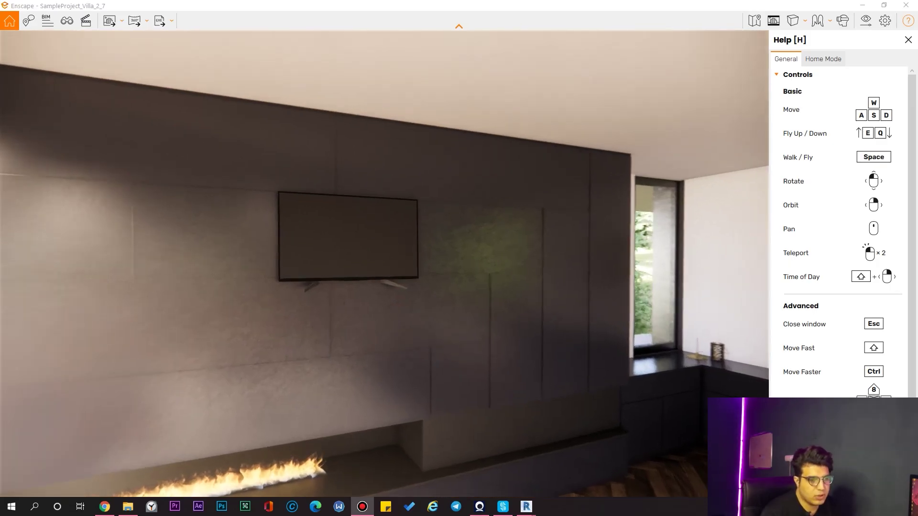
Step: Fly the Enscape camera toward the blank TV on the dark living-room wall
key("w")
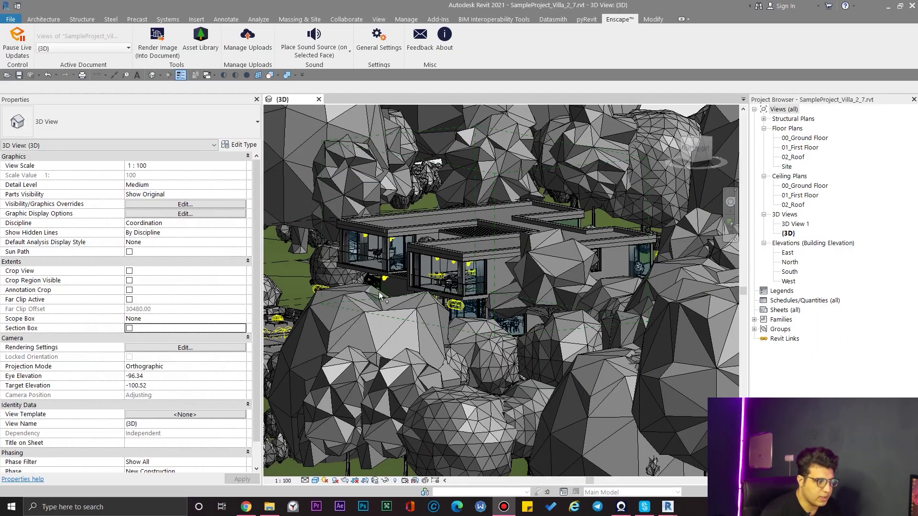
scroll(586, 340, "up", 3)
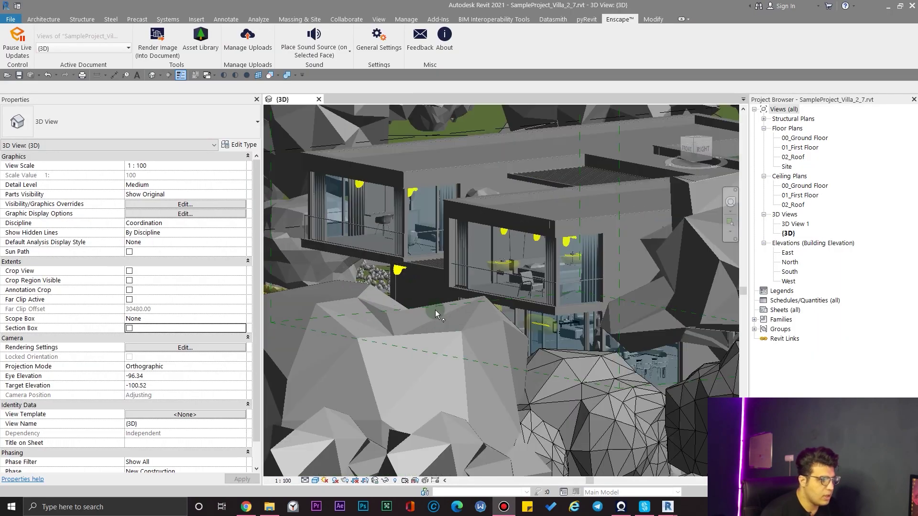
Step: Isolate the wall-mounted Sony TV and its panel in a section box, then deselect it
mouse_move(559, 302)
middle_mouse_down()
mouse_move(586, 341)
mouse_move(571, 329)
mouse_move(569, 368)
mouse_move(557, 309)
mouse_move(518, 277)
middle_mouse_up()
scroll(572, 329, "up", 5)
scroll(478, 301, "up", 4)
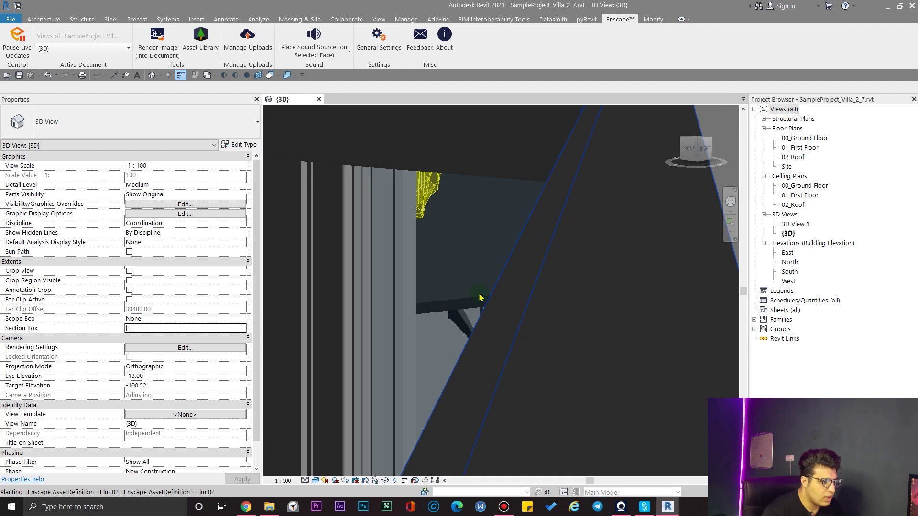
left_click(454, 310)
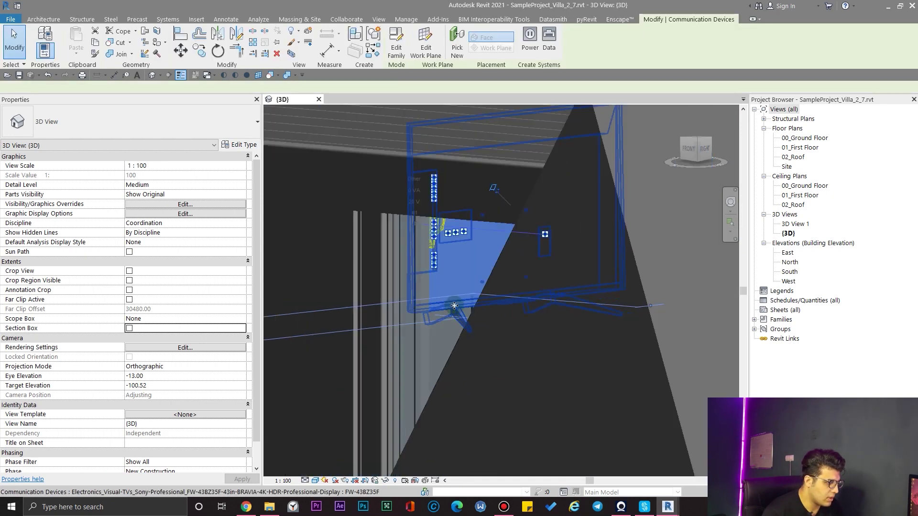
scroll(454, 309, "down", 3)
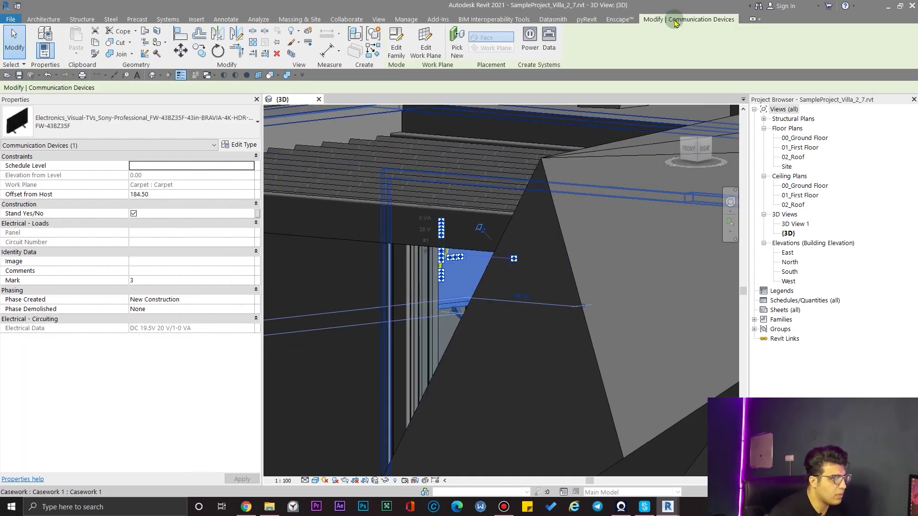
left_click(292, 55)
left_click(520, 299)
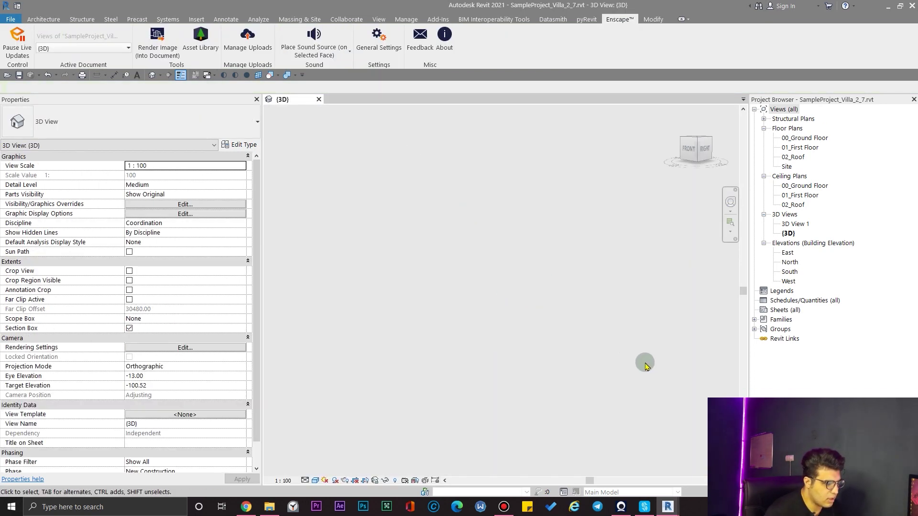
middle_click_drag(493, 326, 492, 338)
scroll(492, 338, "down", 2)
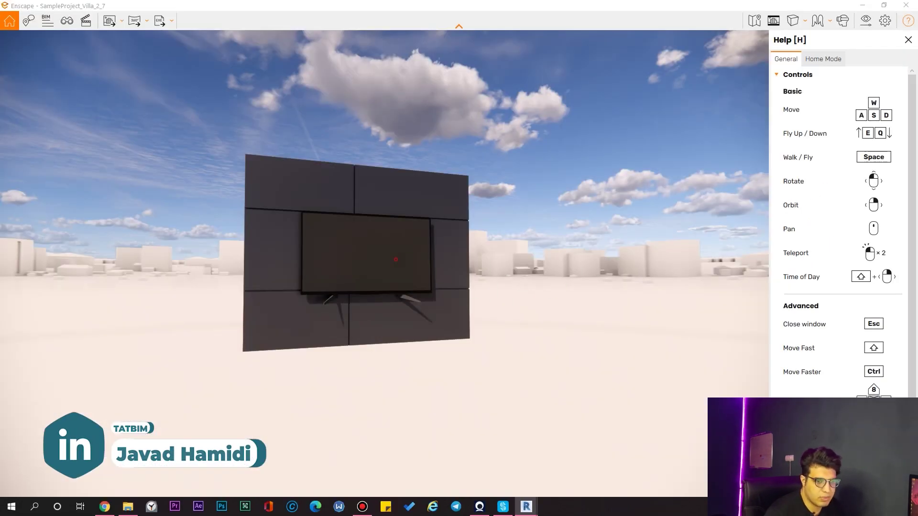
key("alt+Tab")
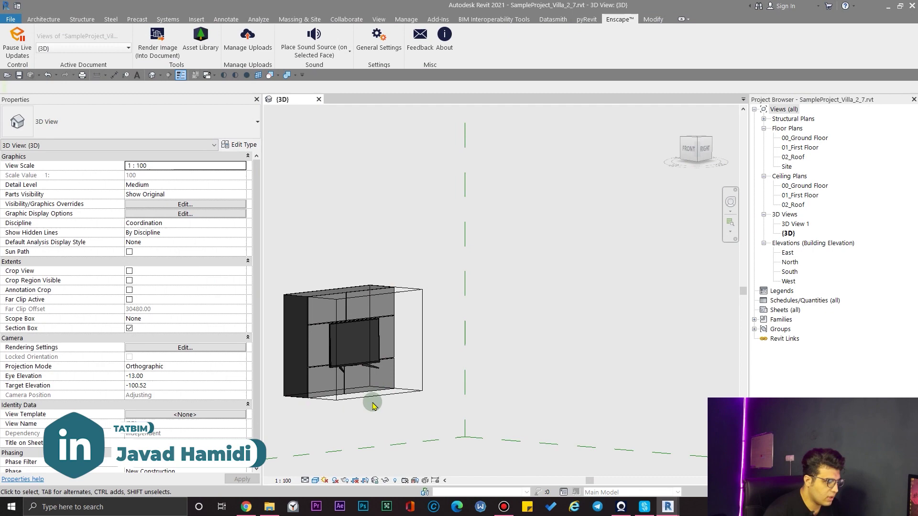
middle_click_drag(373, 405, 576, 314)
scroll(529, 263, "up", 2)
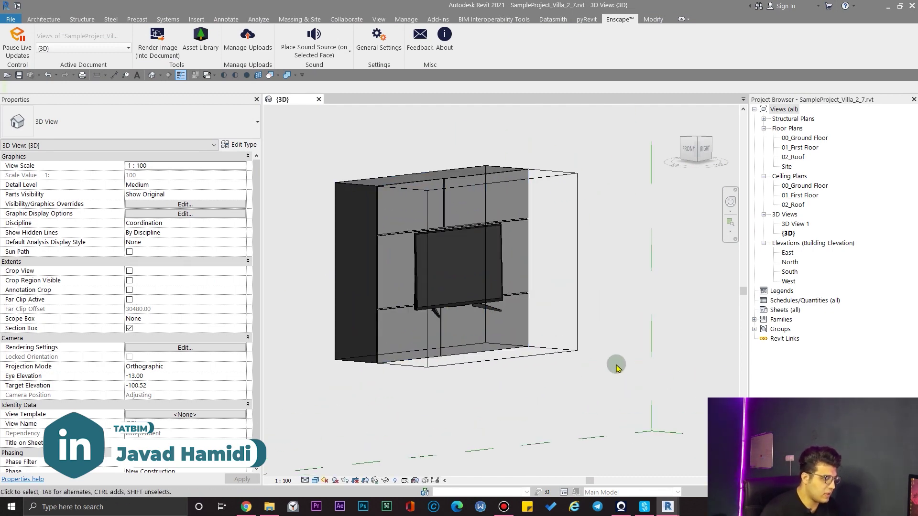
mouse_move(617, 366)
middle_mouse_down("shift")
mouse_move(535, 390)
mouse_move(576, 383)
mouse_move(381, 389)
mouse_move(580, 415)
mouse_move(567, 328)
middle_mouse_up("shift")
left_click(567, 328)
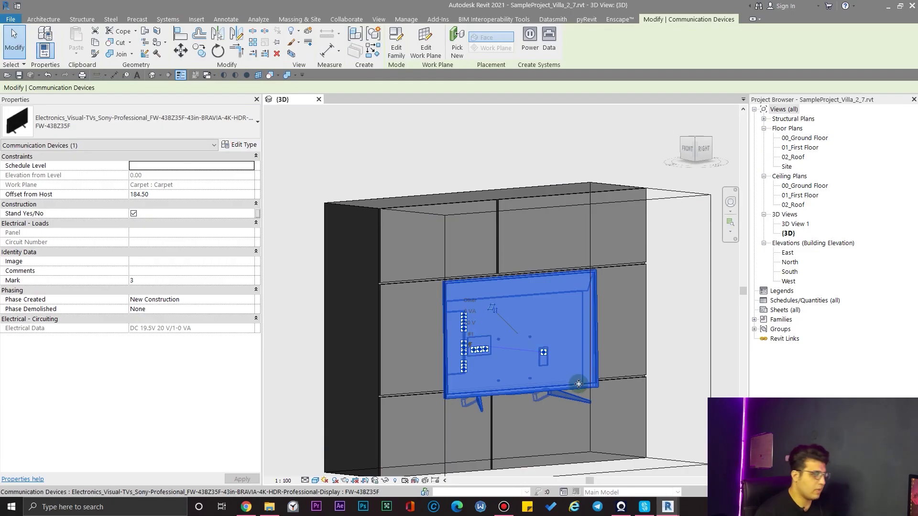
middle_click_drag(579, 383, 653, 293, "shift")
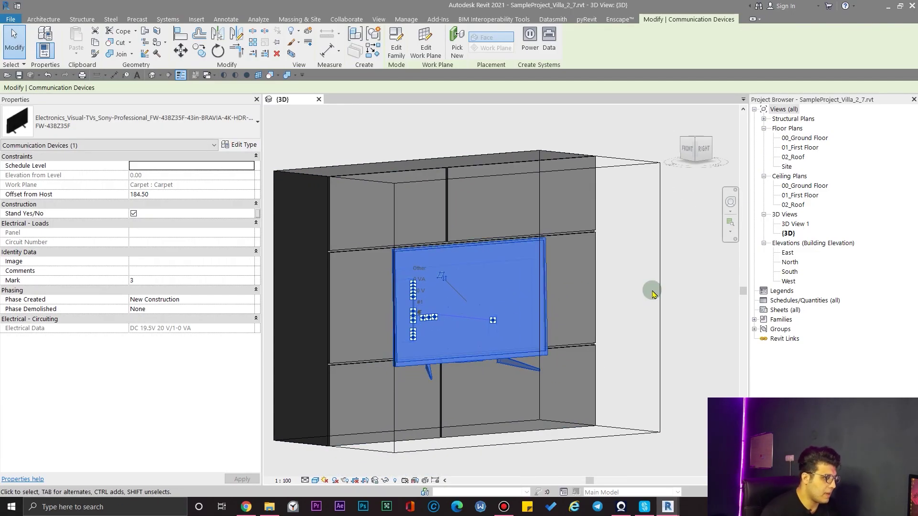
key("Escape")
scroll(545, 241, "up", 4)
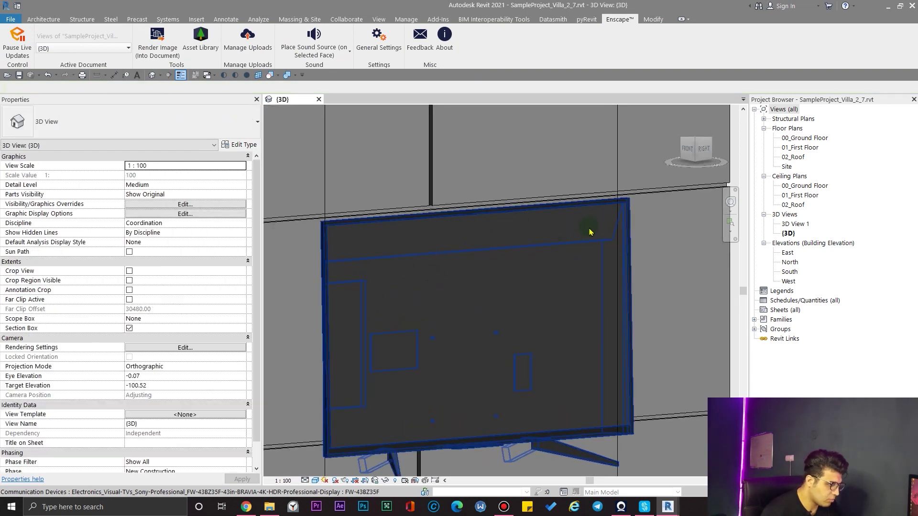
scroll(557, 250, "down", 2)
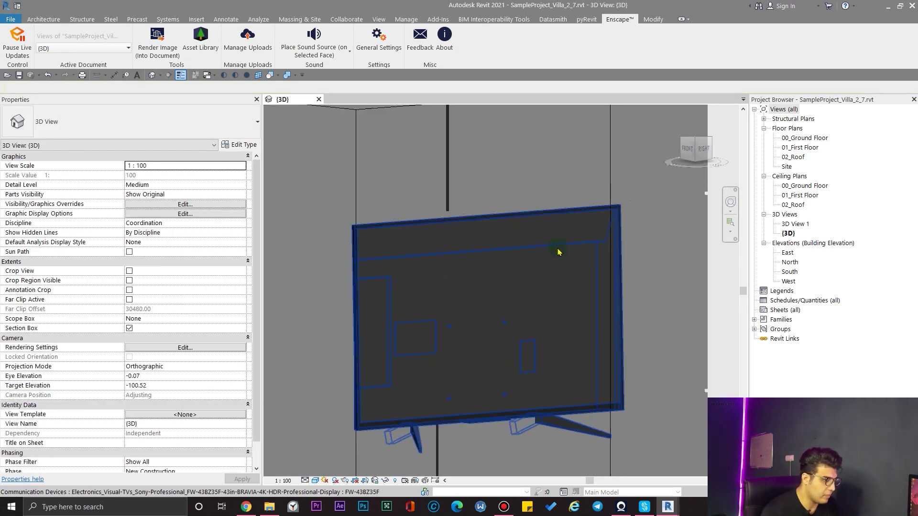
scroll(641, 301, "down", 3)
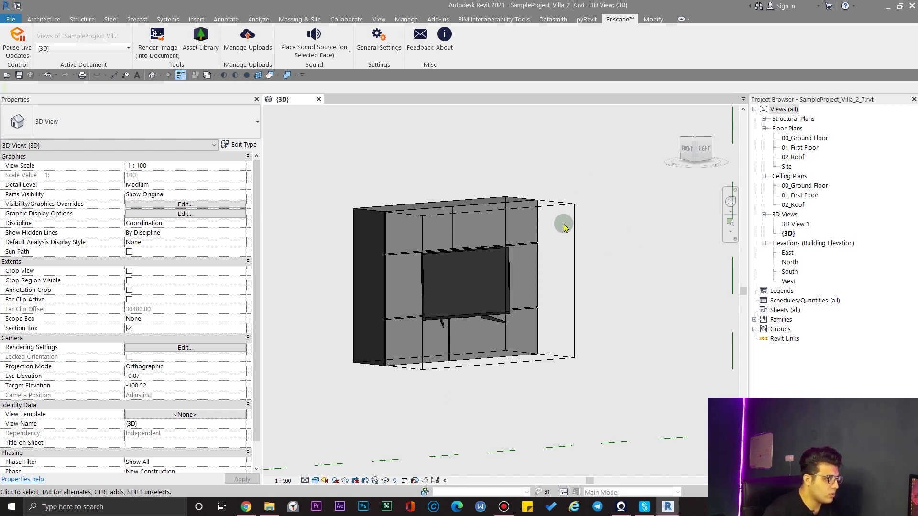
scroll(462, 249, "up", 3)
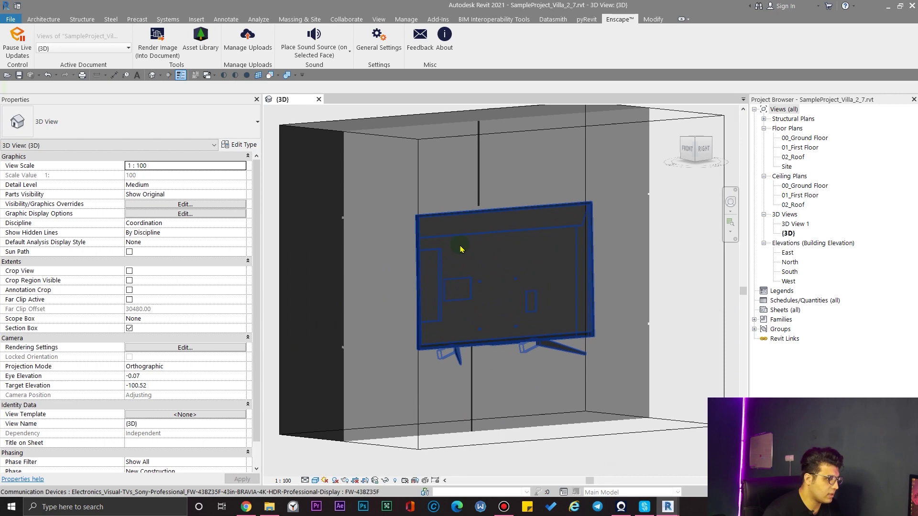
middle_click_drag(460, 249, 622, 347, "shift")
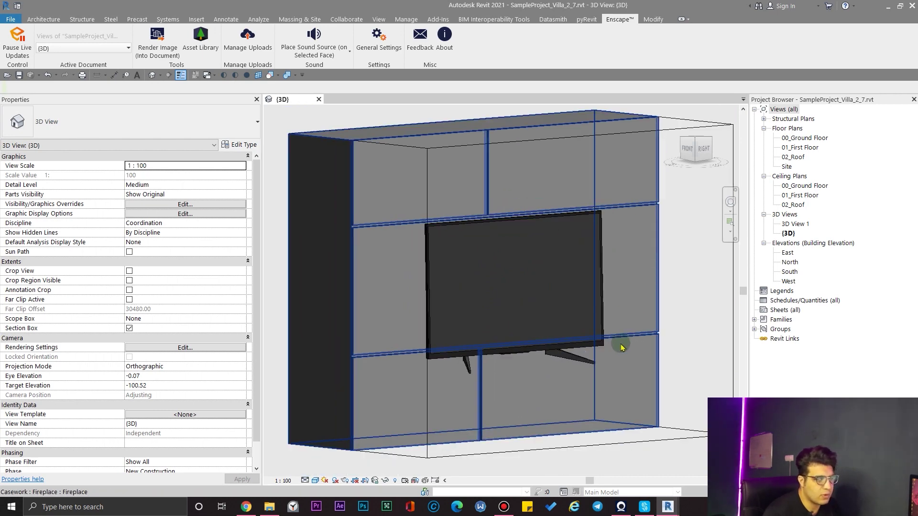
scroll(622, 348, "down", 3)
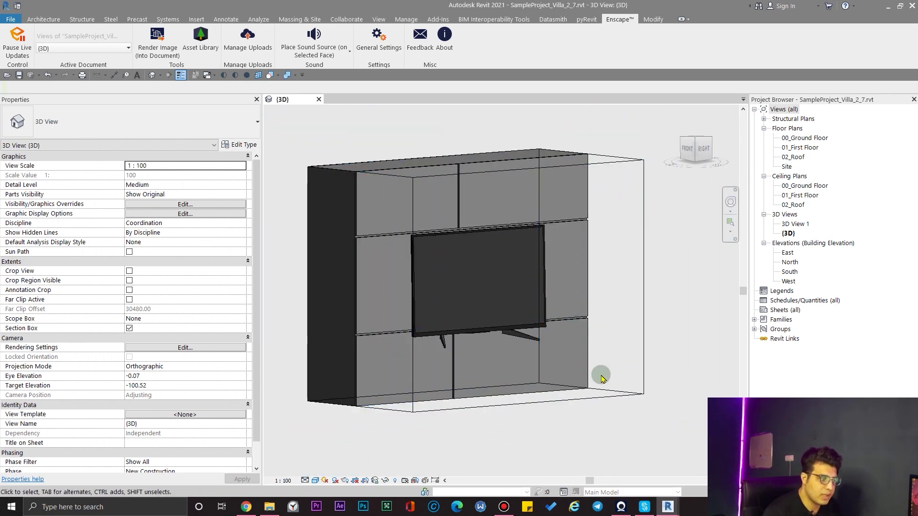
middle_click_drag(601, 378, 637, 297, "shift")
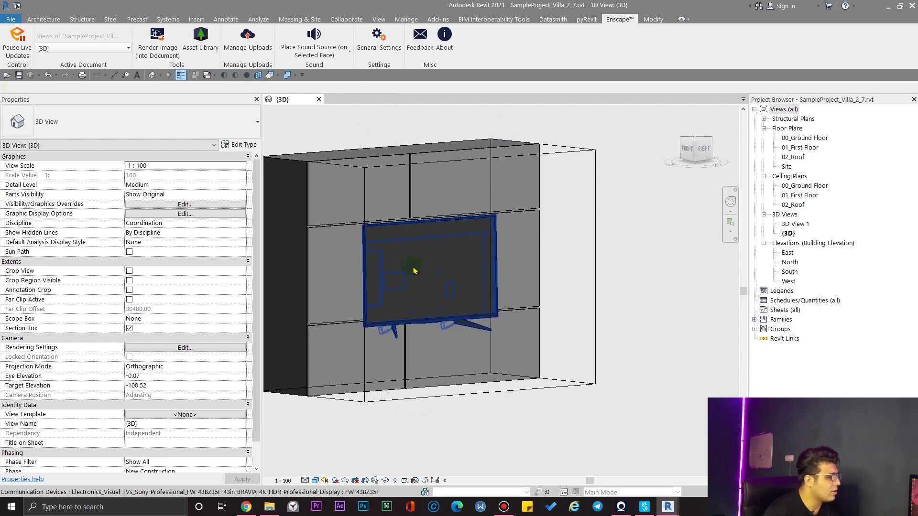
middle_click_drag(409, 266, 421, 246, "shift")
left_click(45, 21)
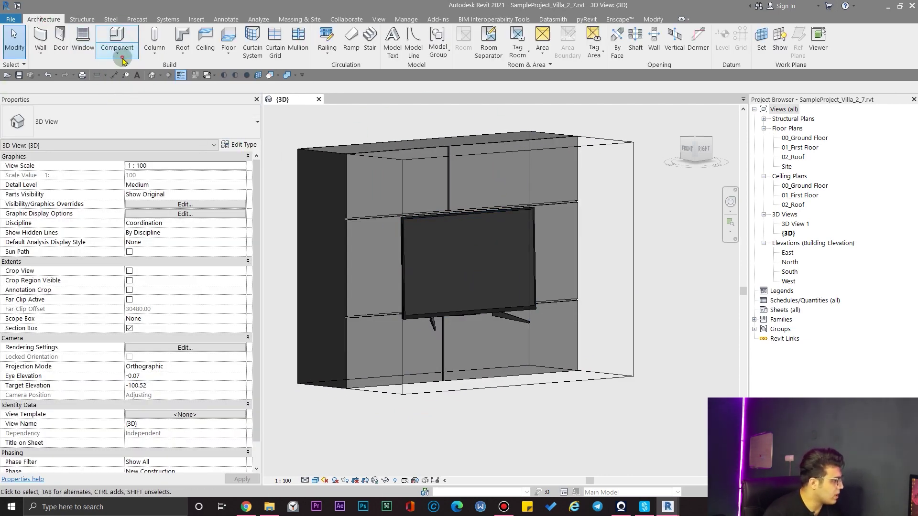
Step: Create a Model In-Place element in the Furniture category and confirm its name
left_click(111, 48)
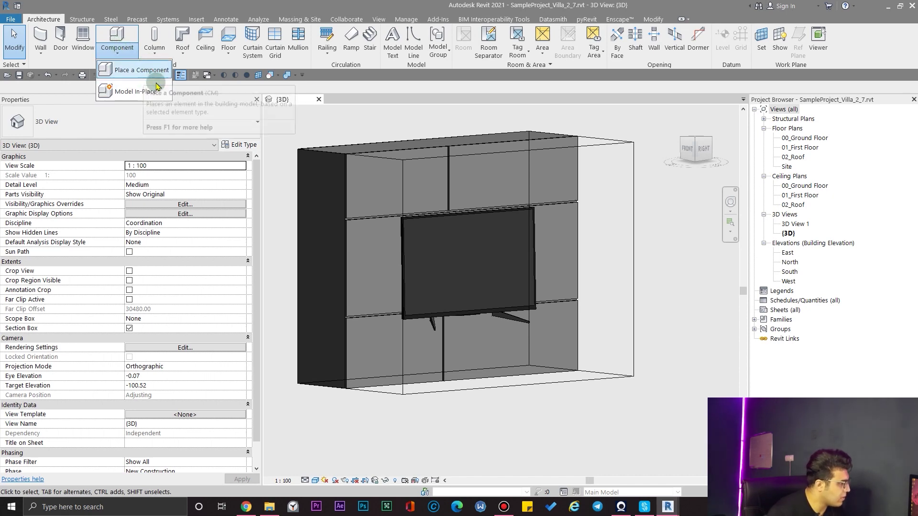
left_click(138, 93)
left_click(398, 213)
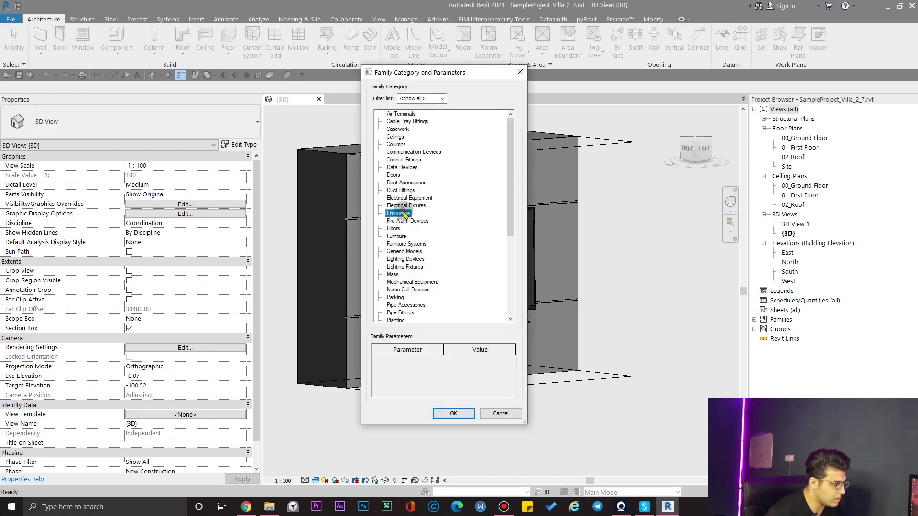
key("Down")
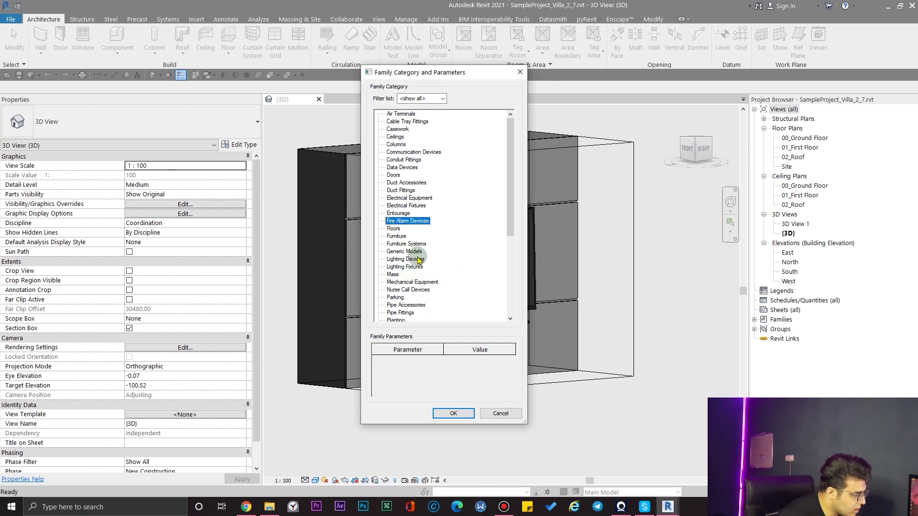
left_click(396, 236)
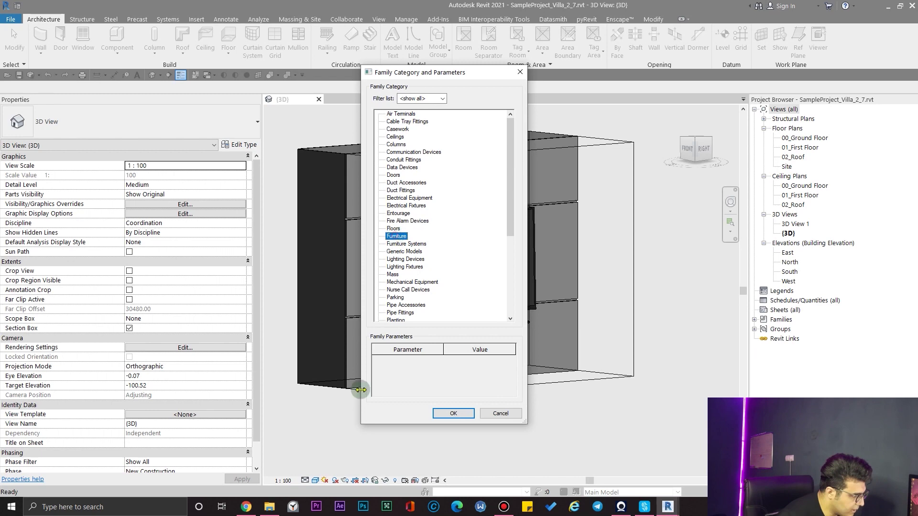
left_click(446, 413)
type("SC")
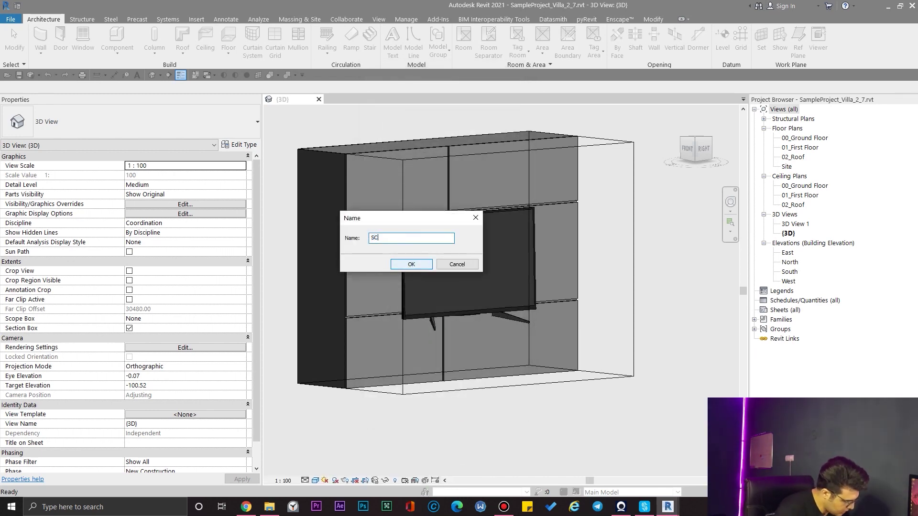
type("REEN")
left_click(411, 265)
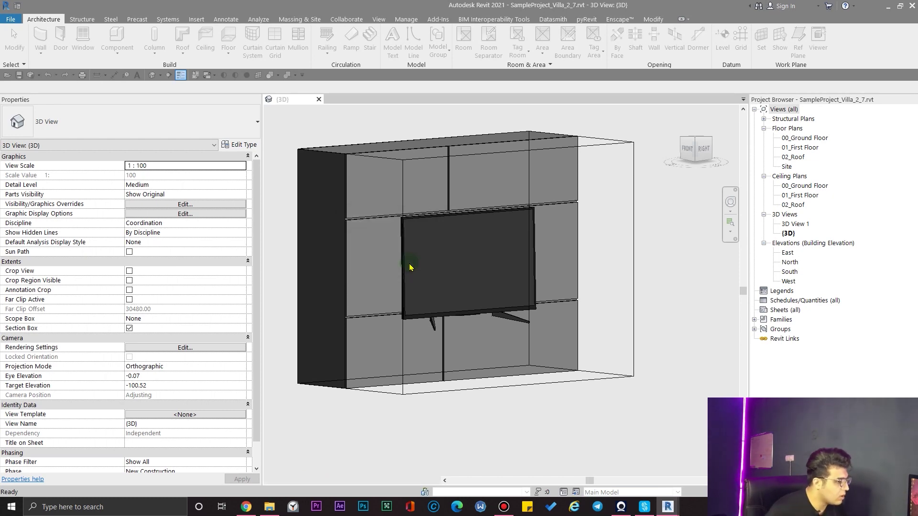
Step: Start a solid extrusion with its work plane set on the TV screen face
middle_click_drag(521, 314, 520, 334, "shift")
scroll(519, 335, "up", 2)
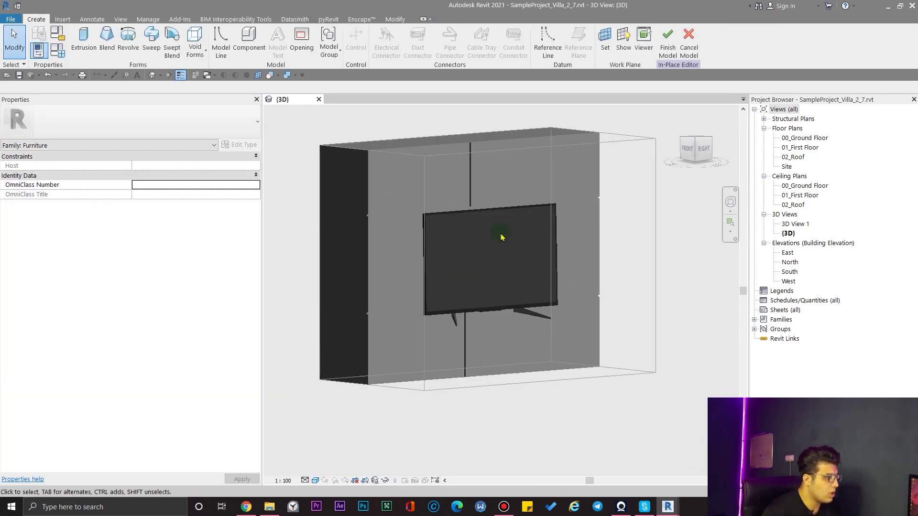
scroll(512, 348, "up", 2)
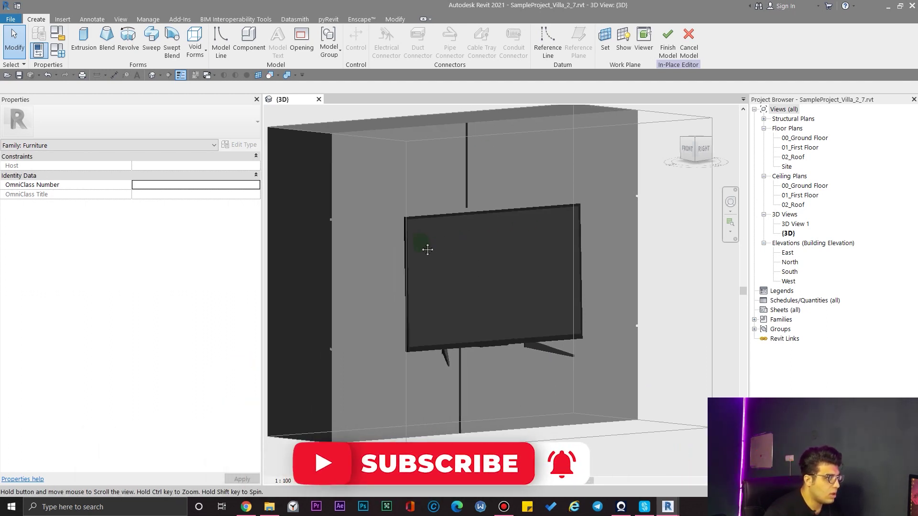
middle_click_drag(427, 250, 399, 232)
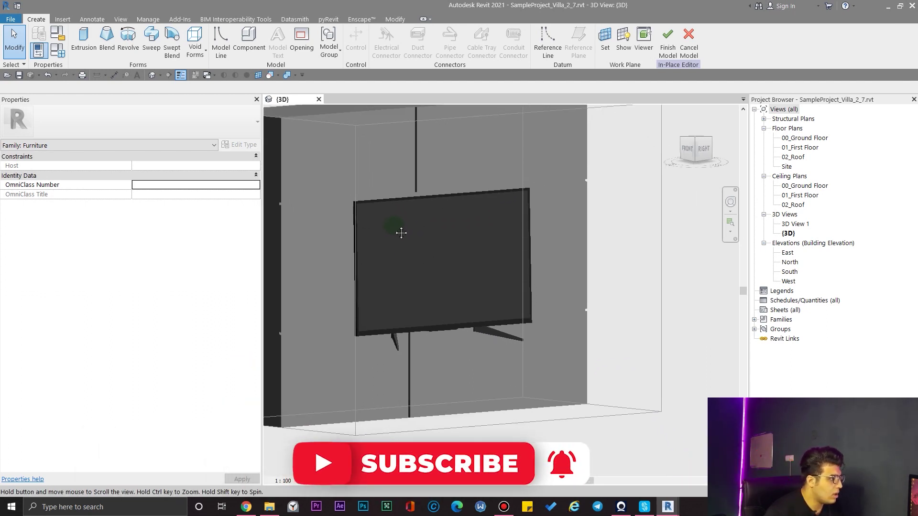
left_click(81, 39)
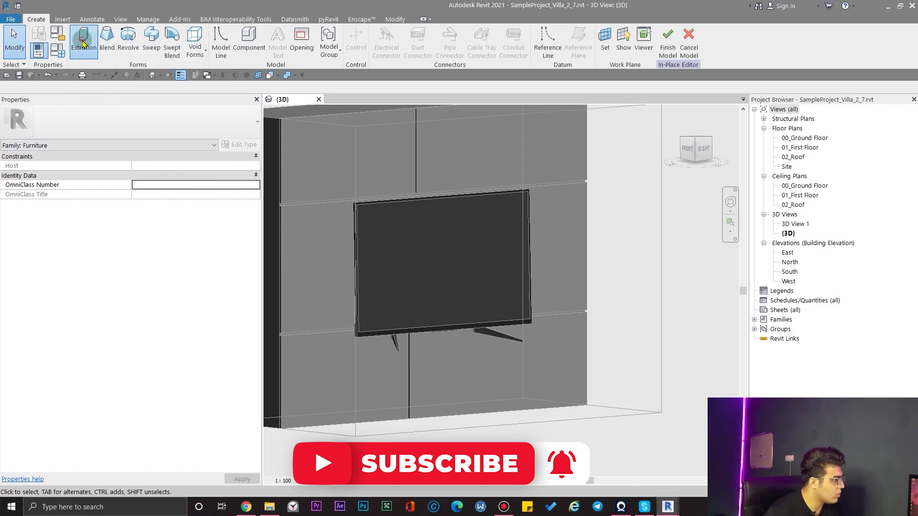
left_click(423, 39)
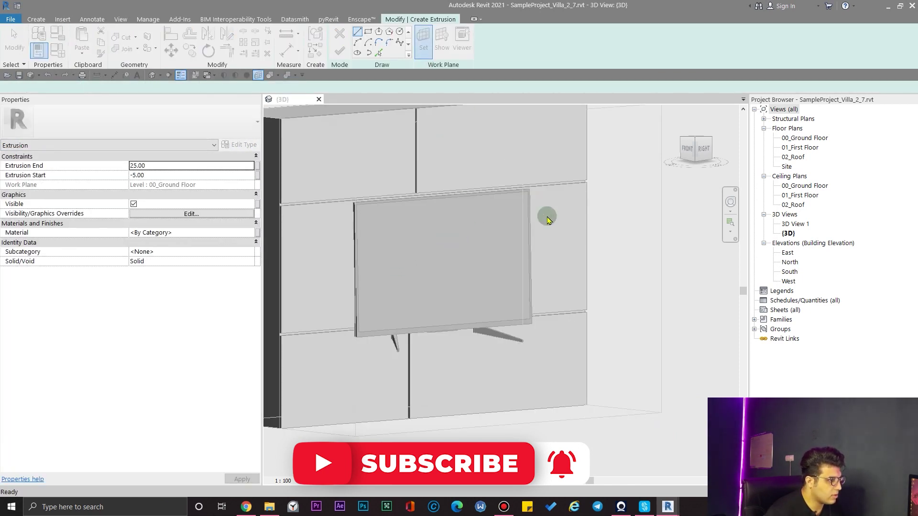
left_click(434, 309)
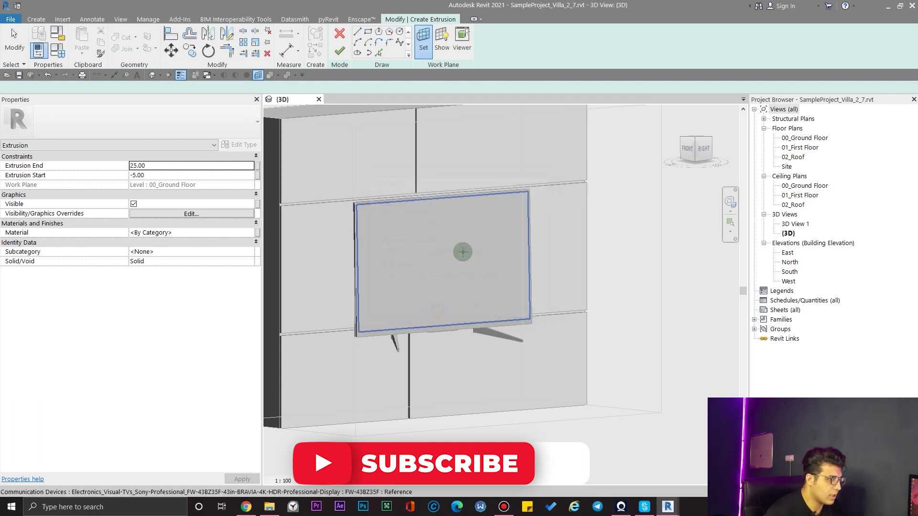
left_click(461, 252)
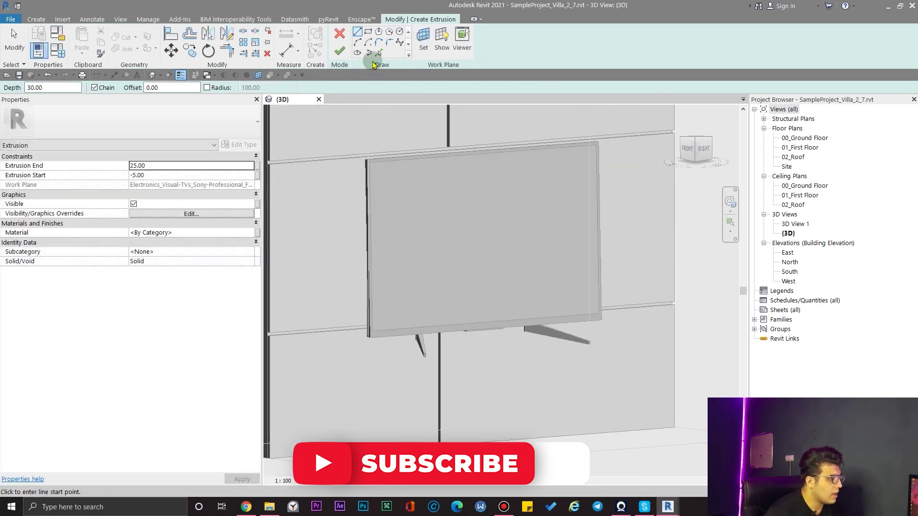
Step: Trace the screen's edges into the sketch, then reselect the extrusion to edit Extrusion End
left_click(378, 52)
scroll(395, 178, "up", 4)
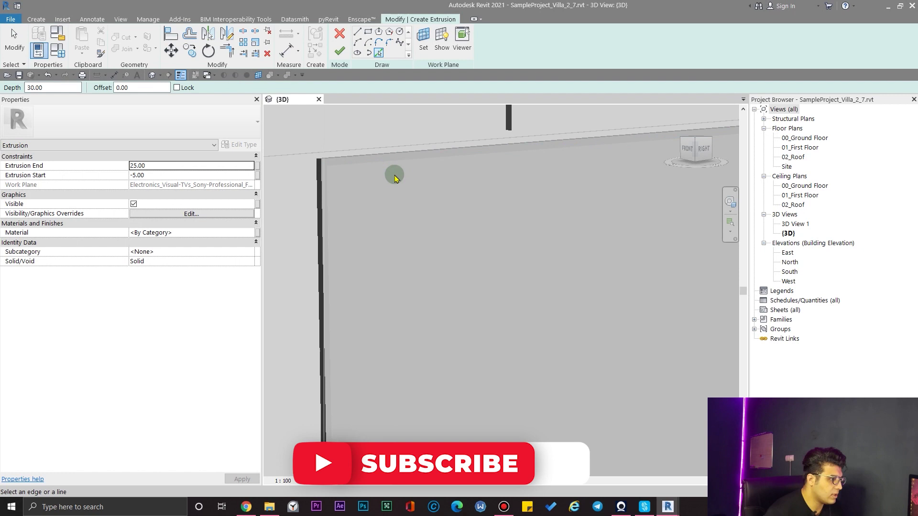
left_click(373, 164)
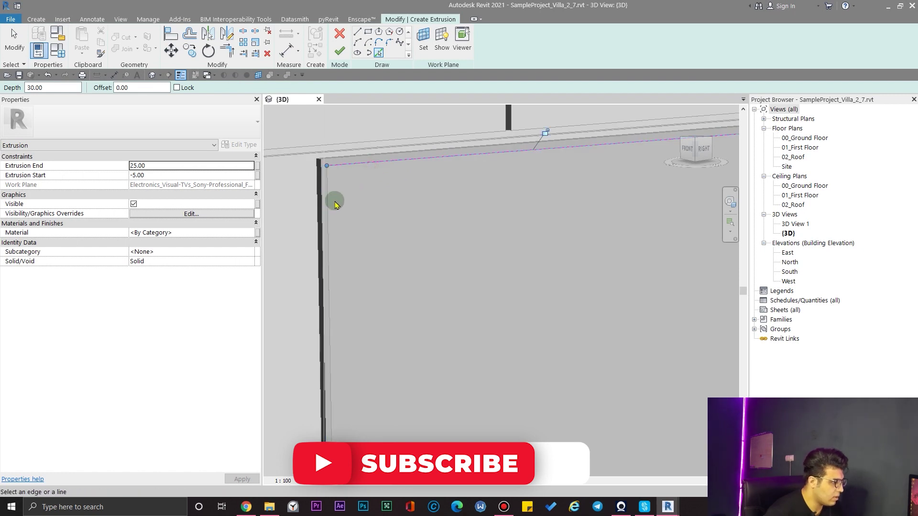
left_click(324, 201)
scroll(409, 241, "down", 5)
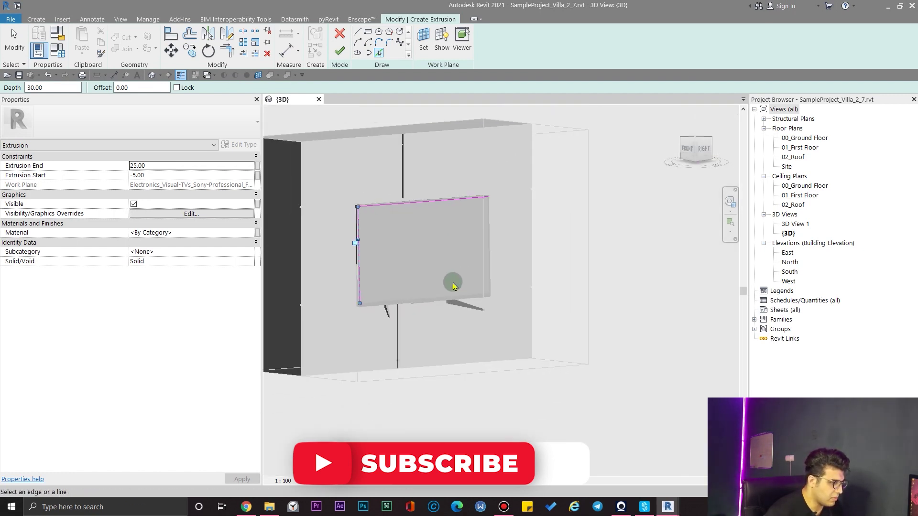
scroll(453, 286, "up", 3)
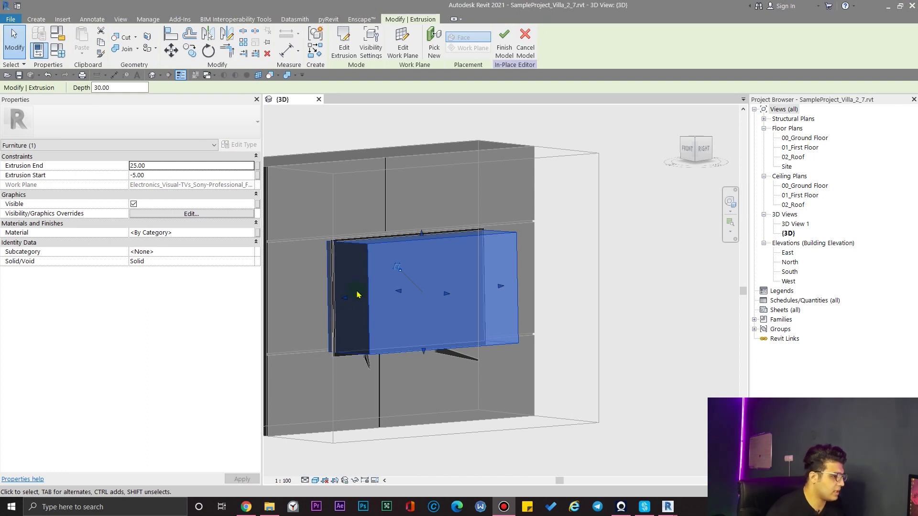
scroll(421, 271, "up", 2)
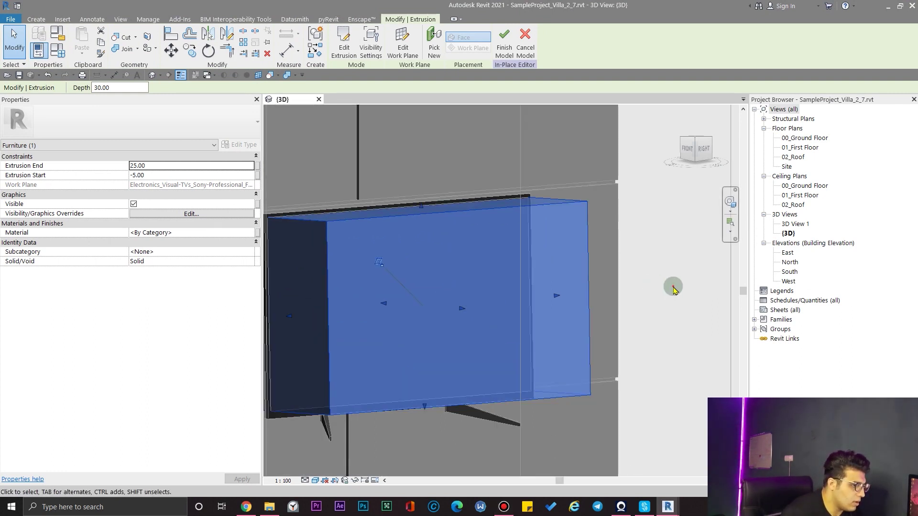
left_click(674, 288)
left_click(534, 276)
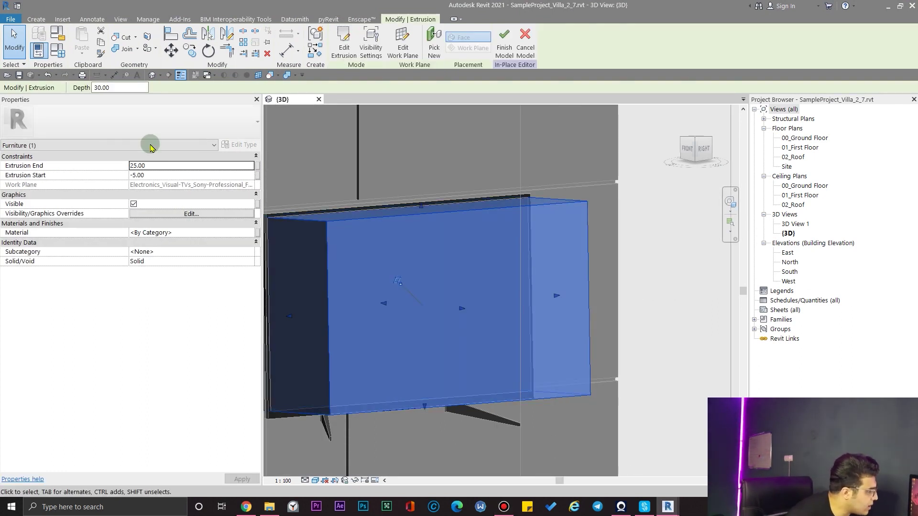
double_click(172, 166)
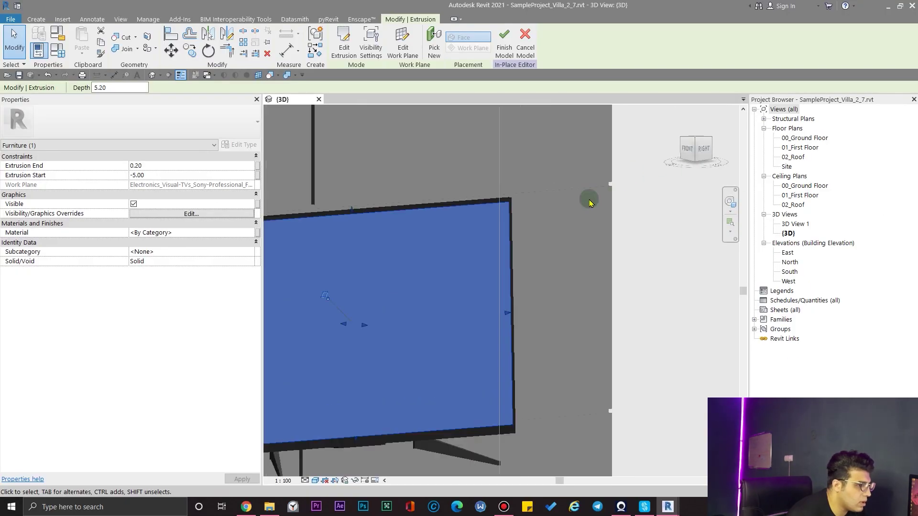
type("0.2")
scroll(375, 226, "up", 3)
scroll(403, 161, "up", 3)
Step: Set the extrusion's Extrusion End to 0.01 so it spans -5.00 to 0.01
mouse_move(403, 161)
middle_mouse_down("shift")
mouse_move(536, 179)
mouse_move(219, 174)
middle_mouse_up("shift")
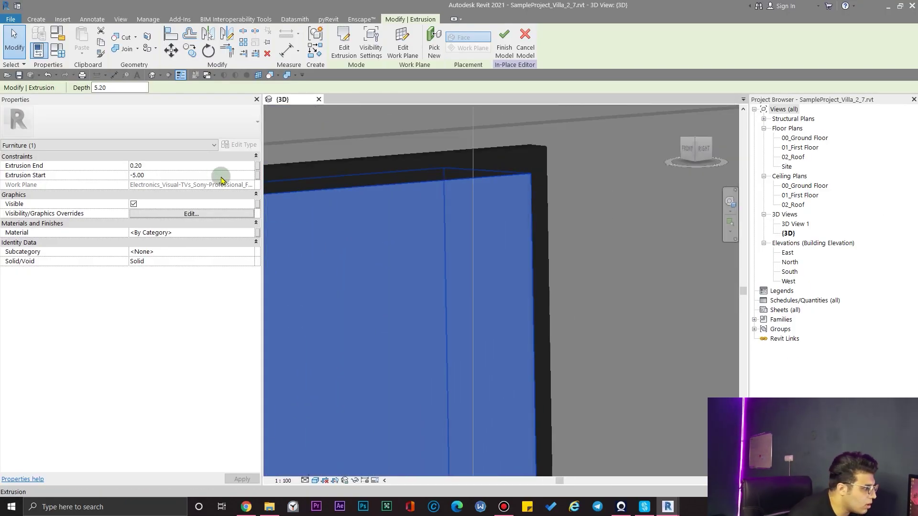
double_click(182, 165)
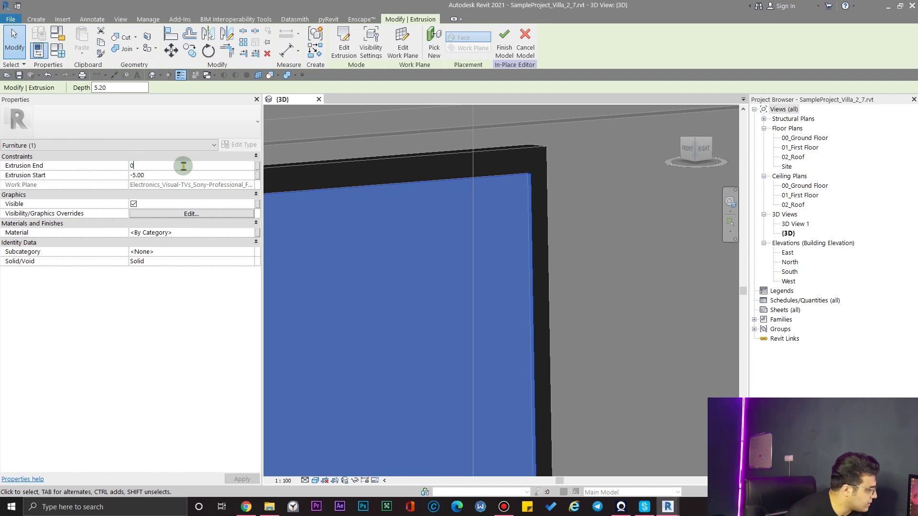
type(".01")
key("Return")
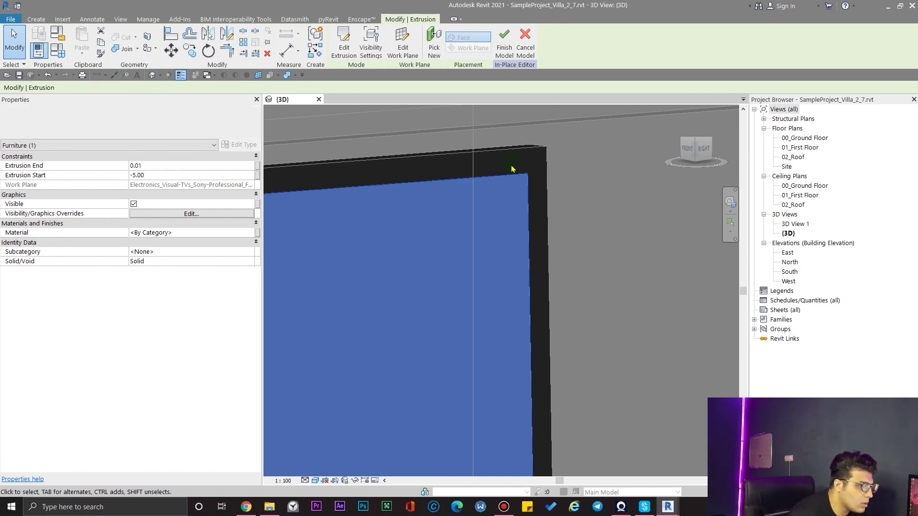
scroll(562, 176, "up", 3)
scroll(594, 258, "down", 1)
scroll(589, 247, "down", 2)
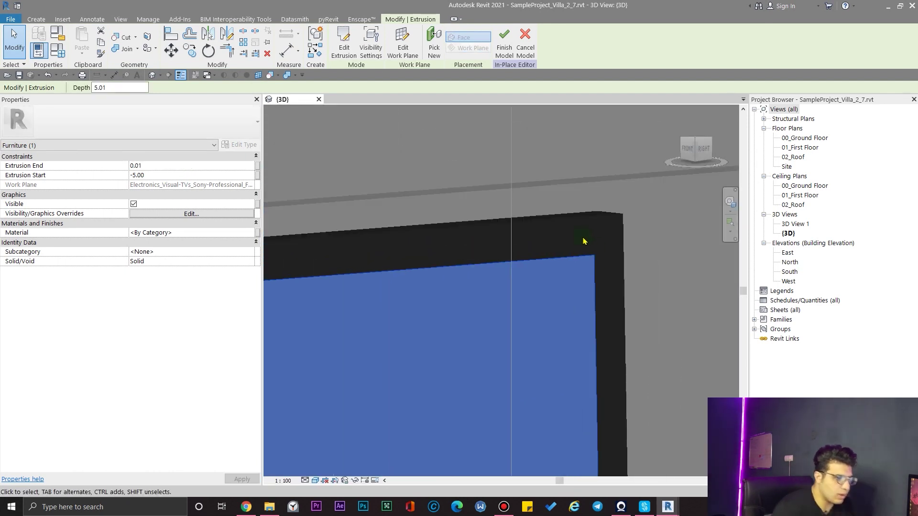
scroll(603, 287, "down", 2)
scroll(591, 301, "down", 2)
scroll(574, 305, "down", 3)
left_click(434, 307)
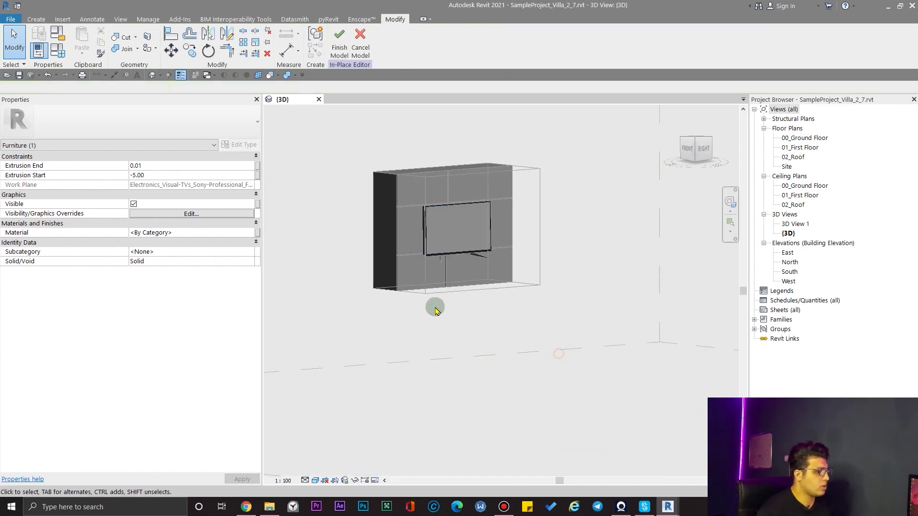
scroll(451, 230, "up", 3)
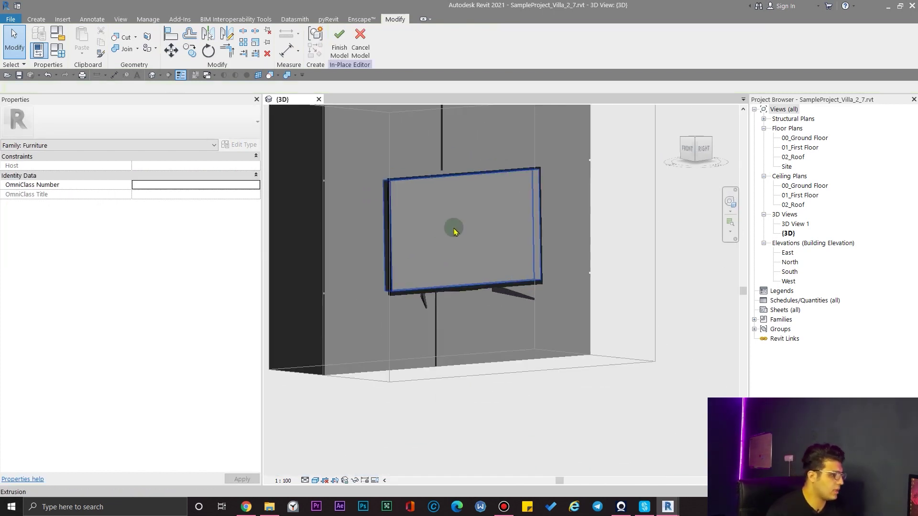
left_click(462, 260)
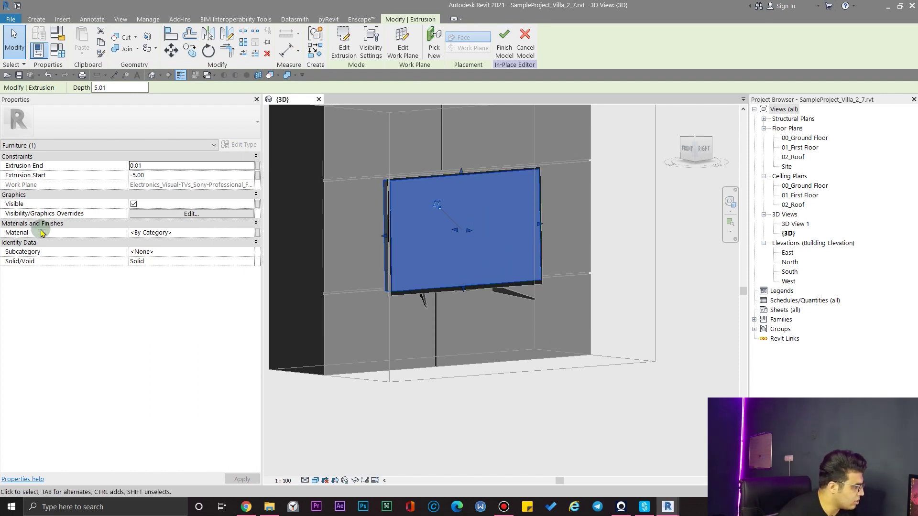
Step: Associate the screen extrusion's Material with a new family parameter named SC-MAT
left_click(257, 233)
left_click(391, 312)
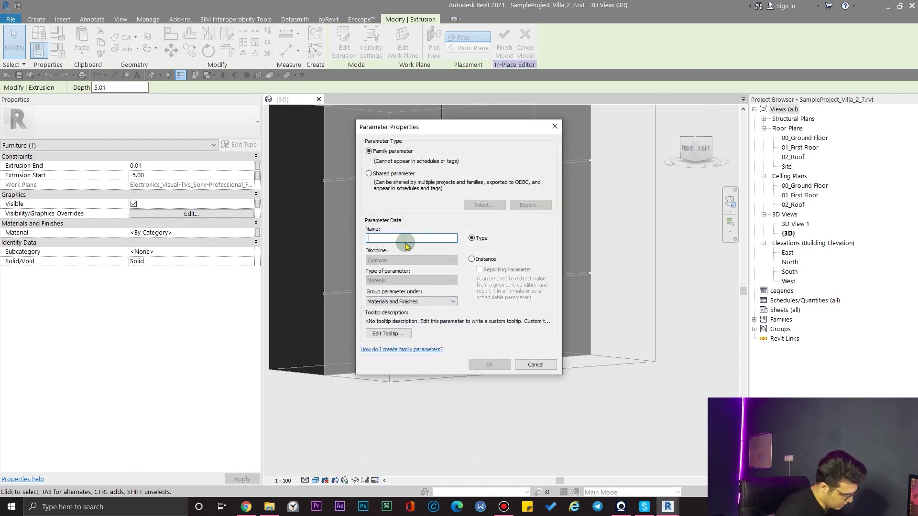
type("so")
key("BackSpace")
key("BackSpace")
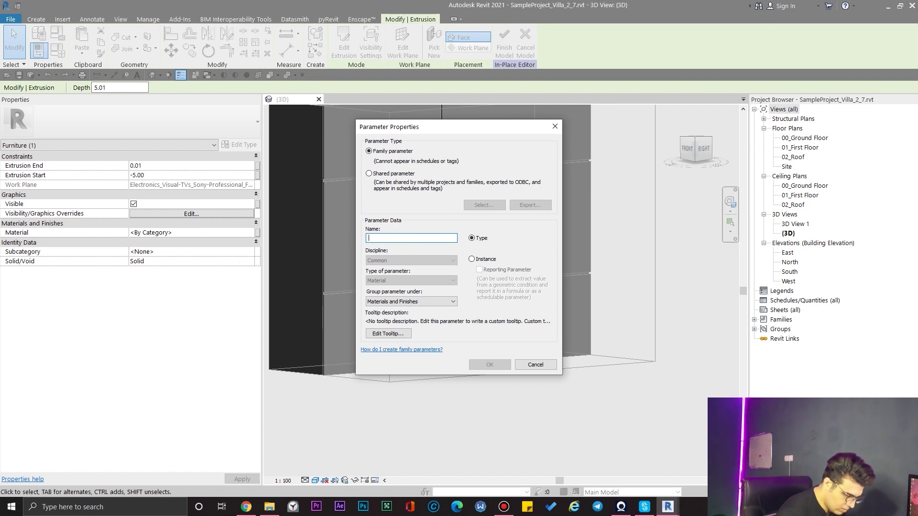
type("SC-")
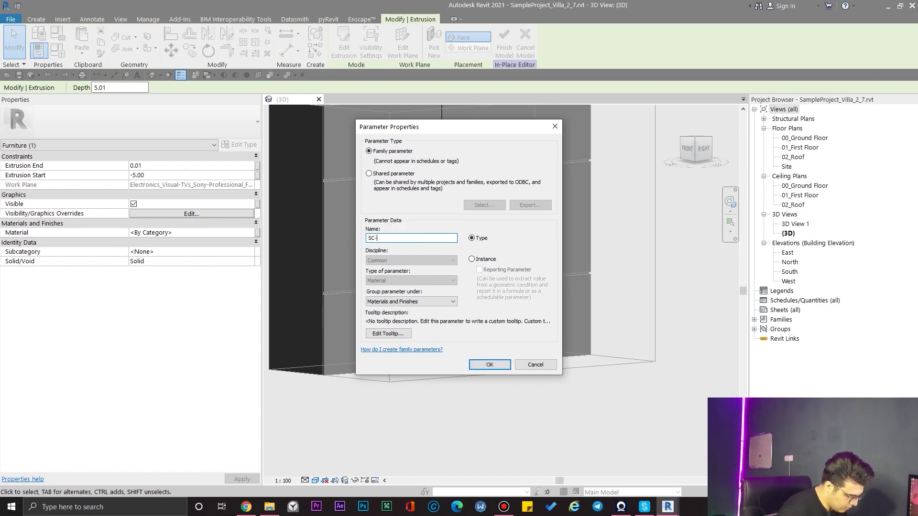
type("MAT")
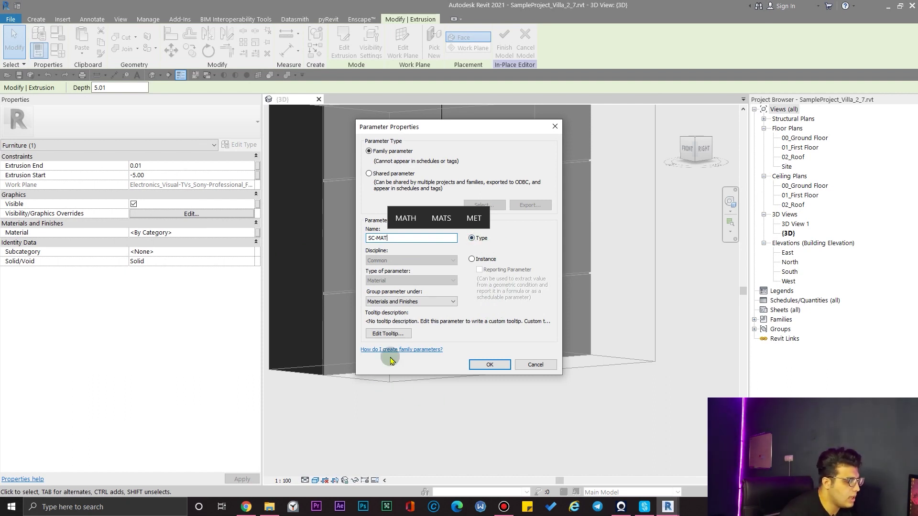
left_click(490, 366)
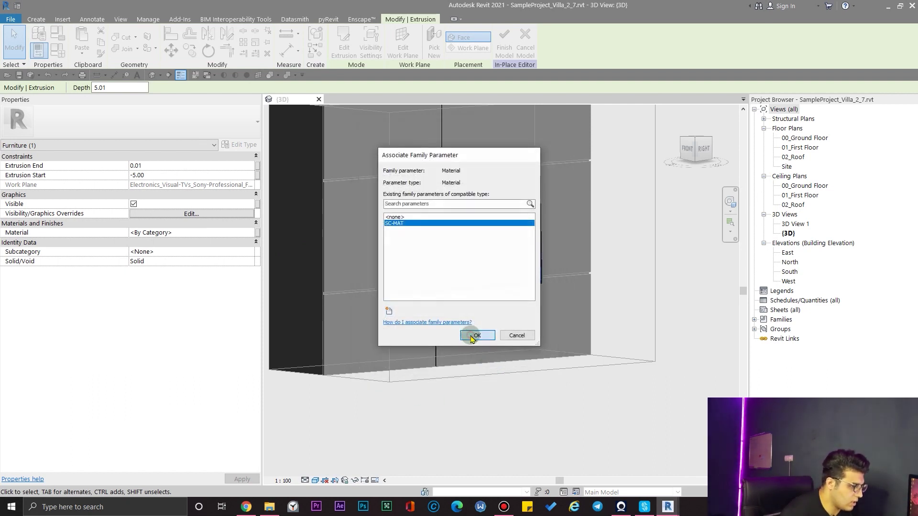
left_click(472, 338)
left_click(512, 410)
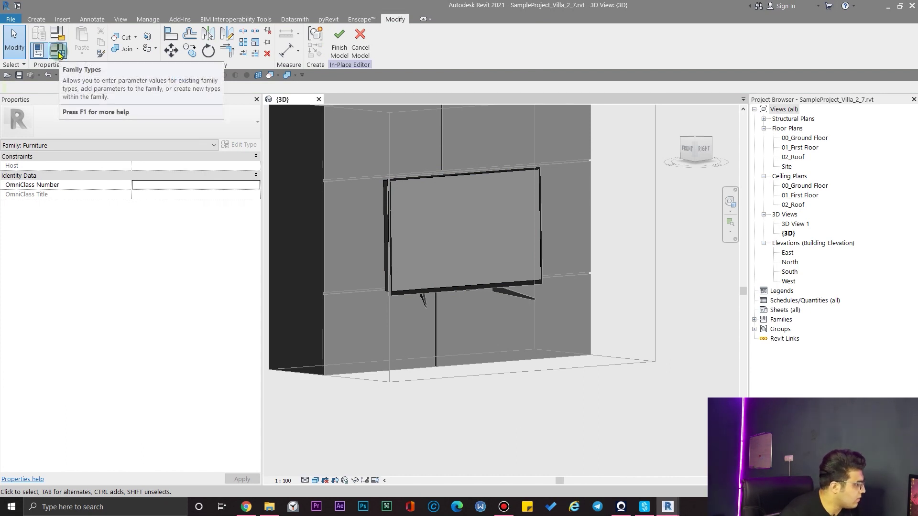
Step: Open the Material Browser from the SC-MAT parameter value in Family Types
left_click(59, 55)
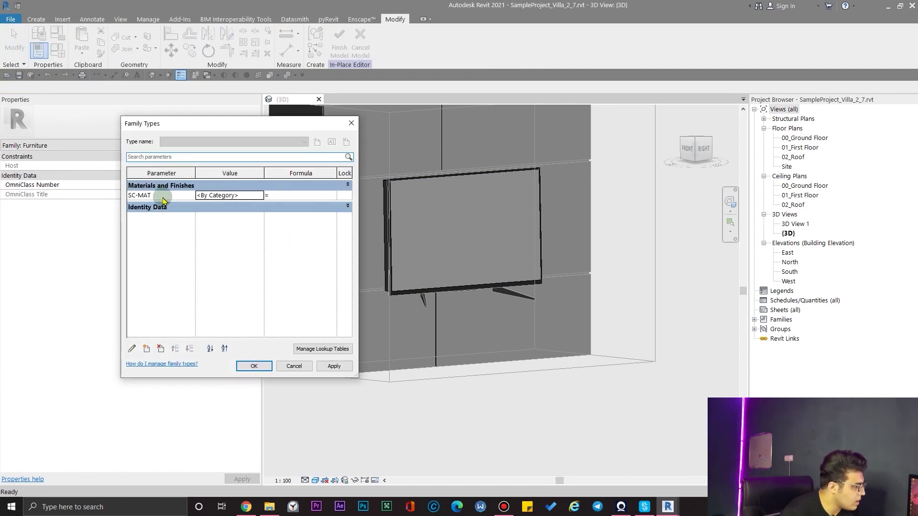
left_click(163, 197)
left_click(260, 196)
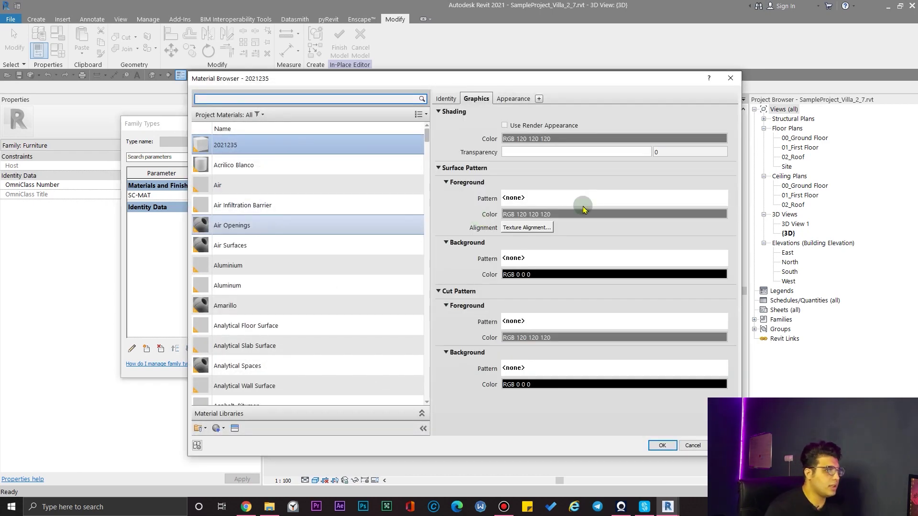
left_click_drag(567, 87, 553, 56)
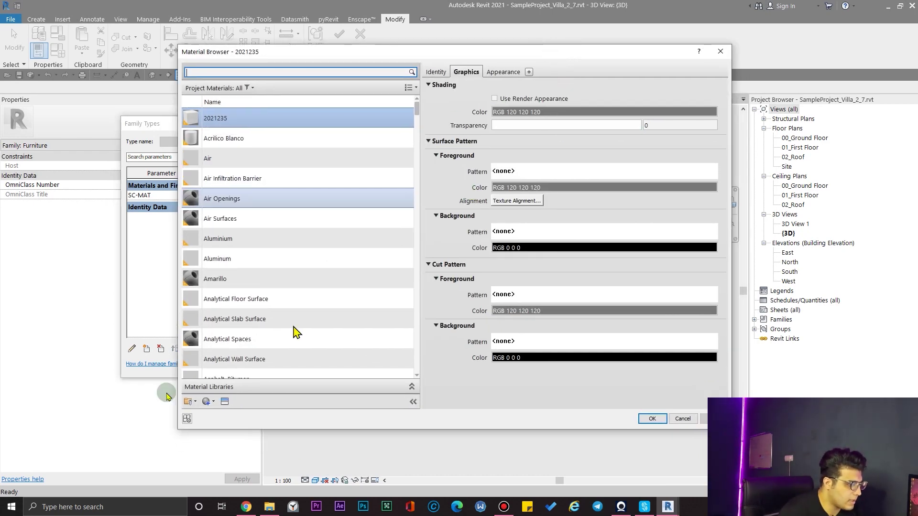
scroll(301, 337, "down", 1)
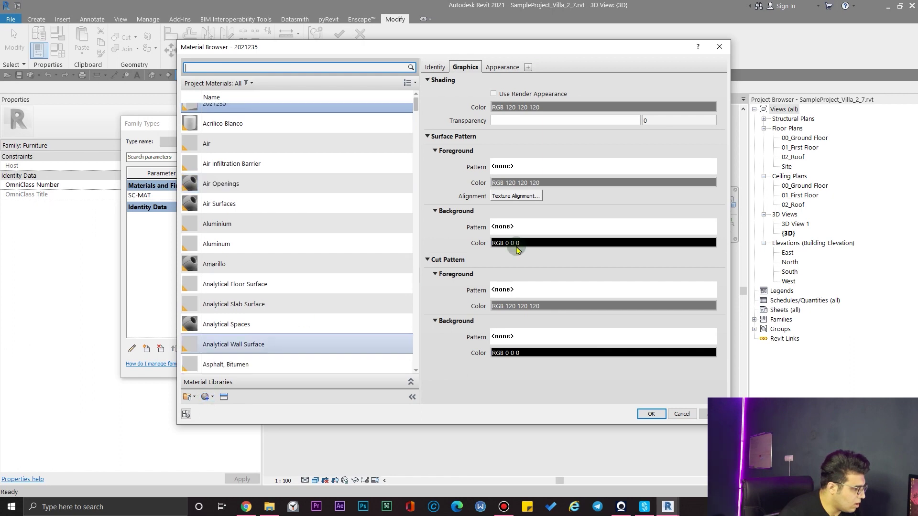
scroll(251, 344, "down", 1)
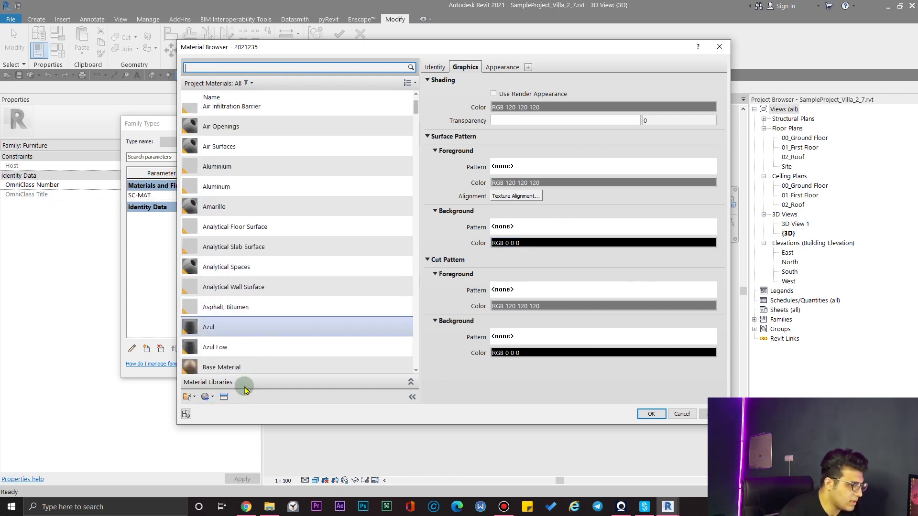
Step: Create a new blank material and rename it SC-MAT
left_click(204, 398)
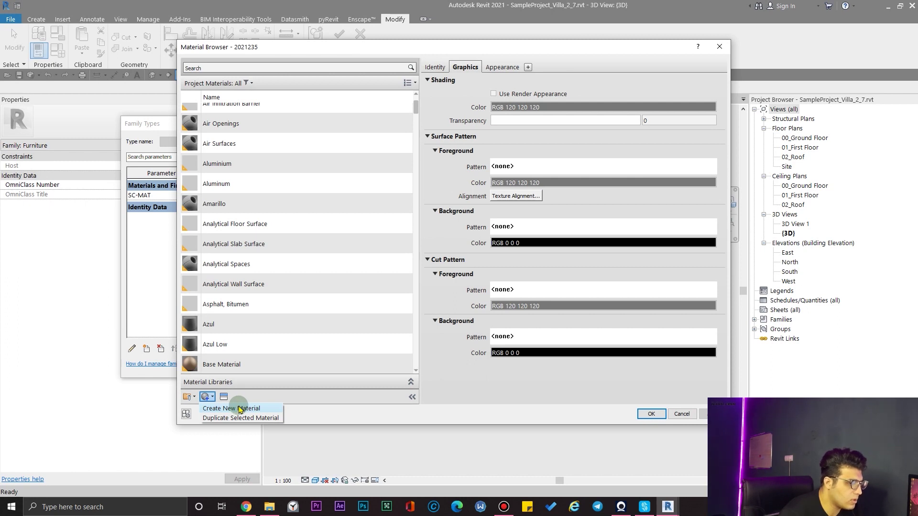
left_click(240, 409)
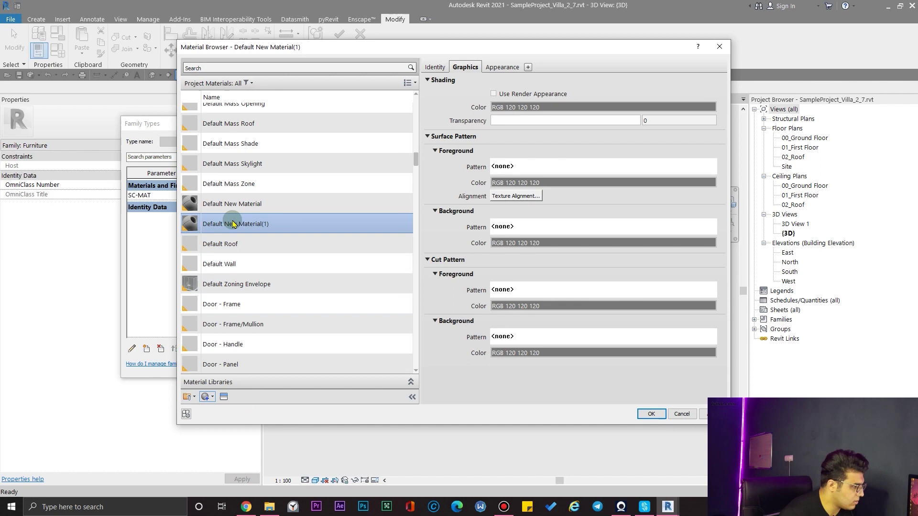
right_click(228, 224)
left_click(263, 249)
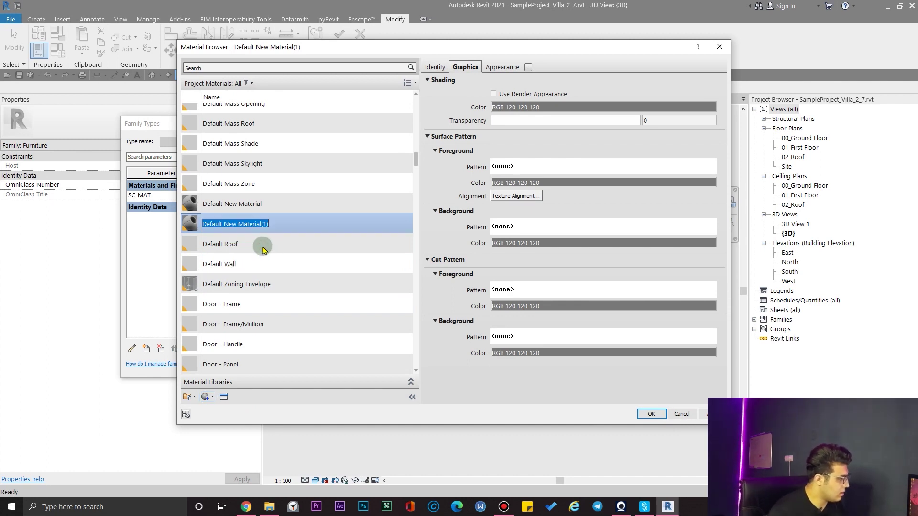
type("SC-")
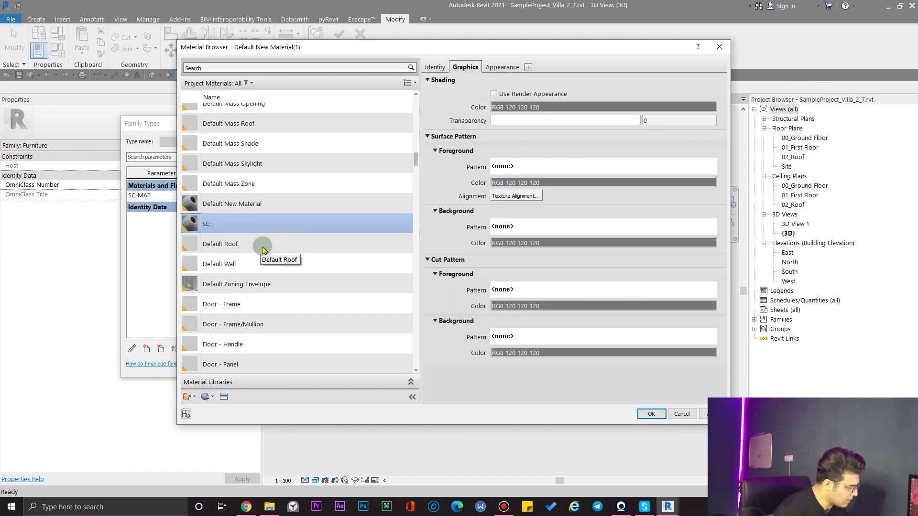
type("MAT")
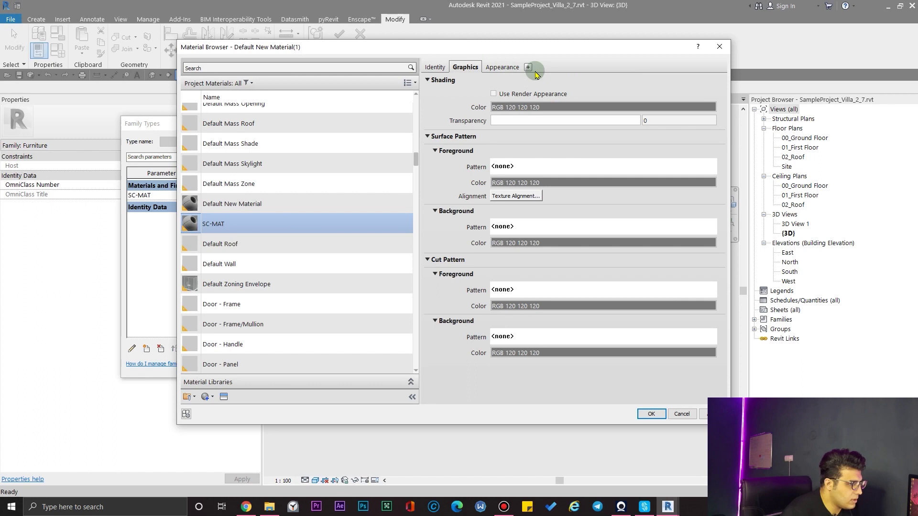
left_click_drag(553, 50, 540, 48)
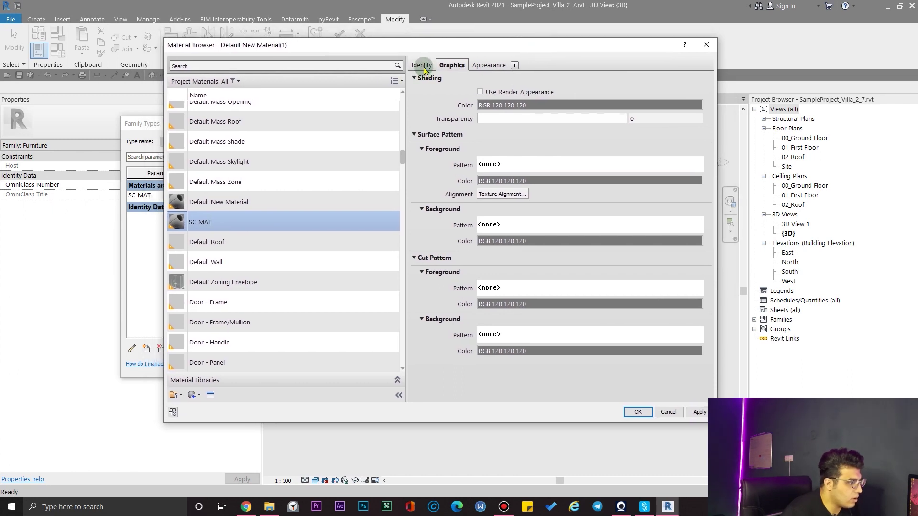
Step: Paste [video:<path>|<X>|<Y>|<rotation>] into the SC-MAT Identity description
left_click(423, 66)
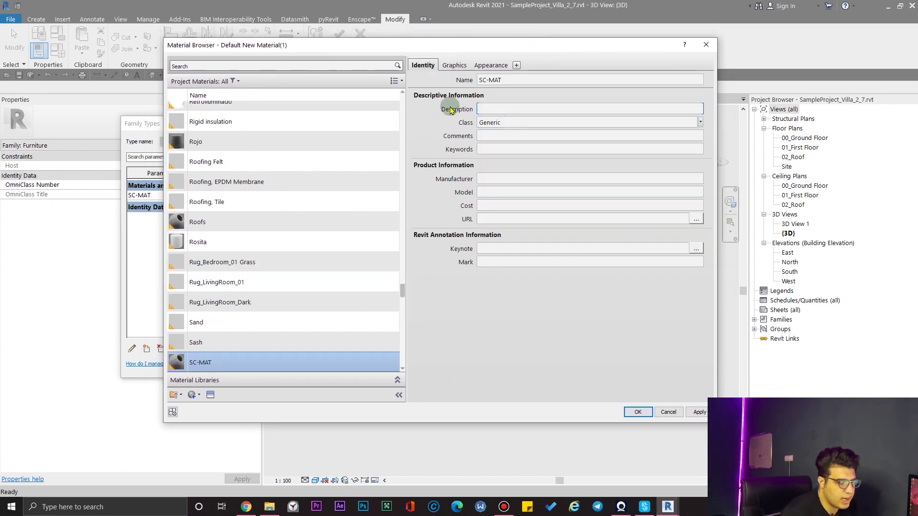
left_click(489, 136)
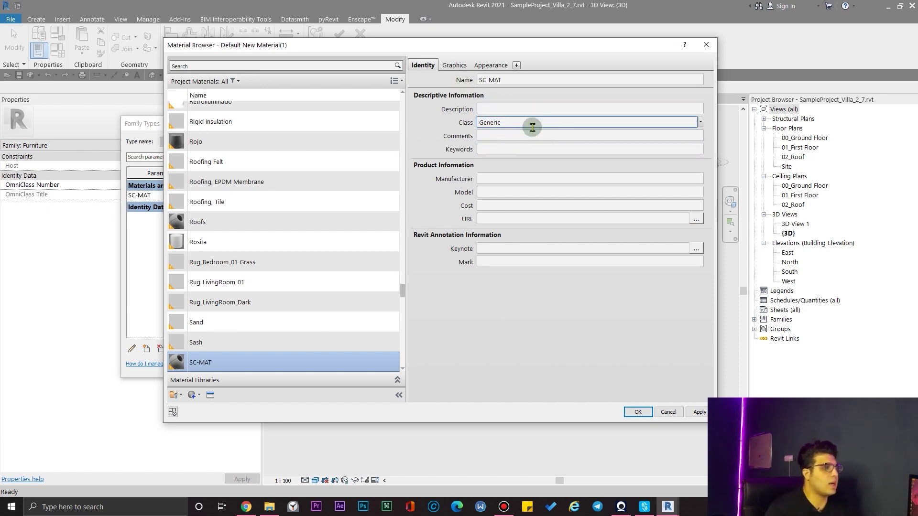
left_click(504, 109)
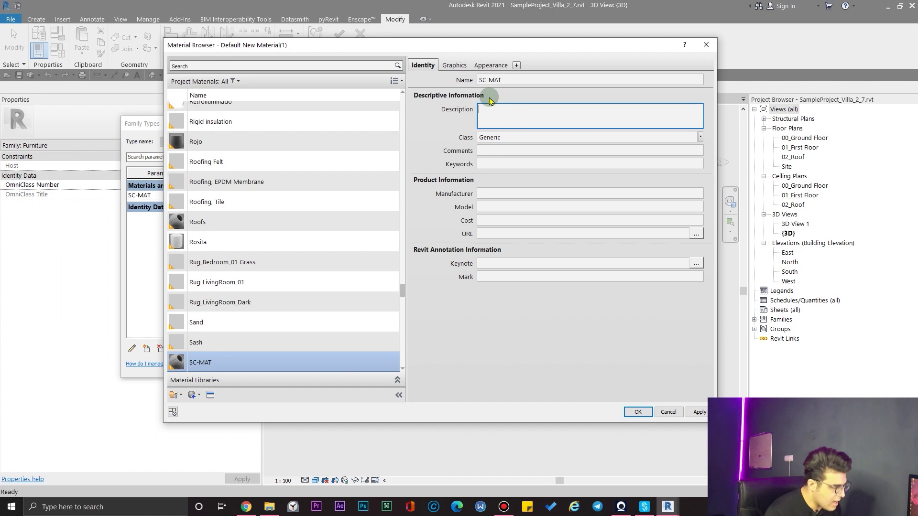
key("super+v")
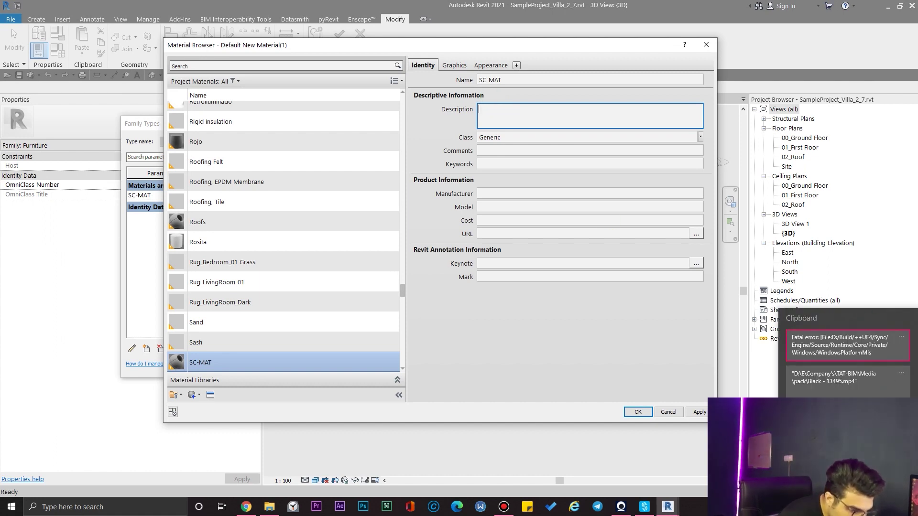
type("[video:<path>|<X>|<Y>|<rotation>]")
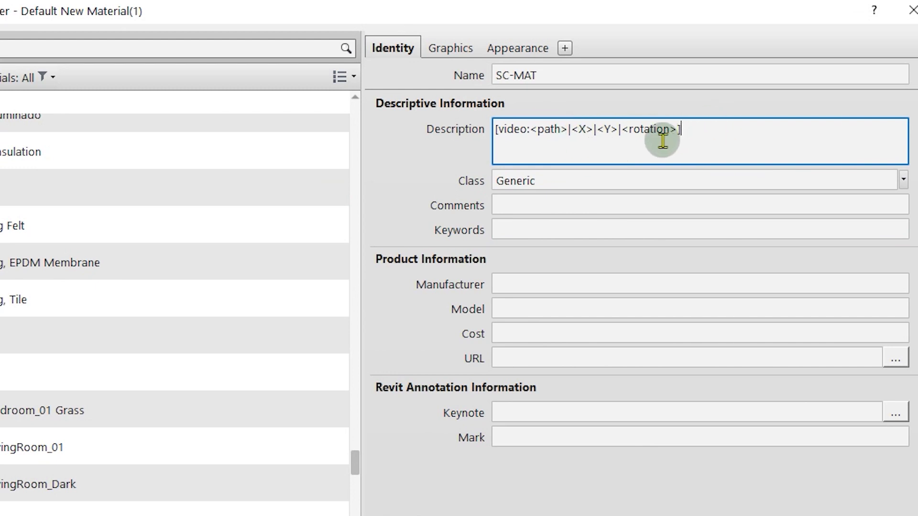
left_click(512, 129)
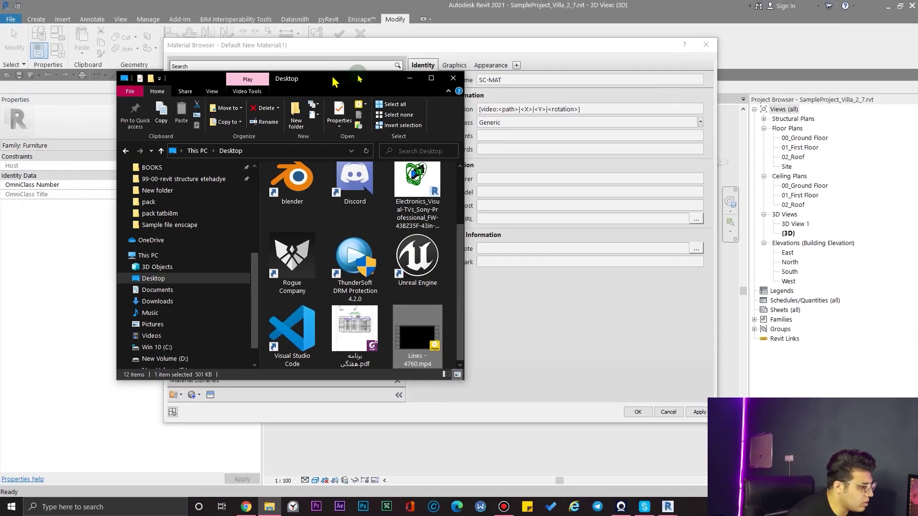
left_click_drag(332, 79, 368, 79)
scroll(469, 337, "up", 1)
scroll(470, 337, "down", 1)
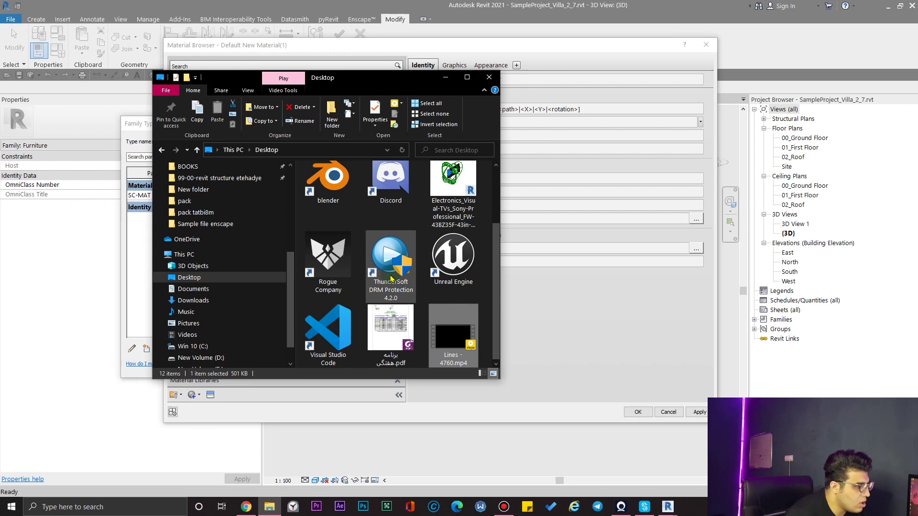
scroll(391, 278, "up", 1)
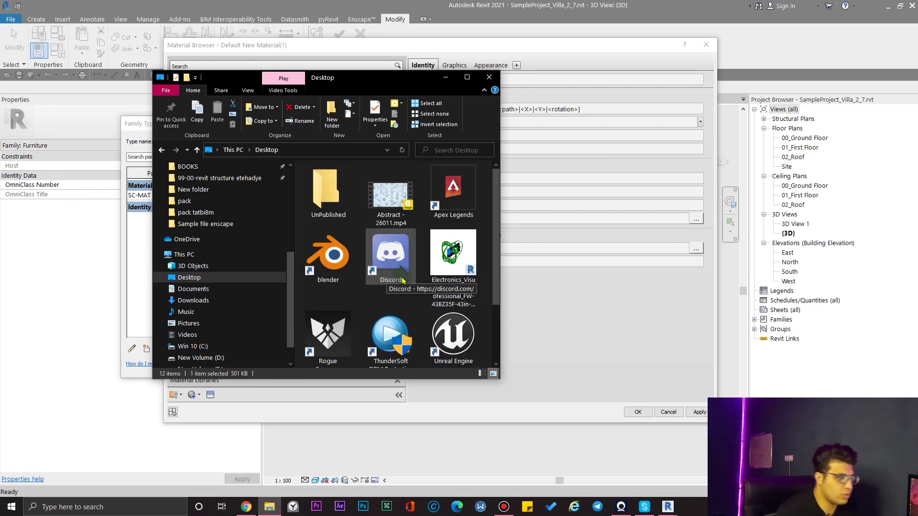
scroll(401, 280, "down", 1)
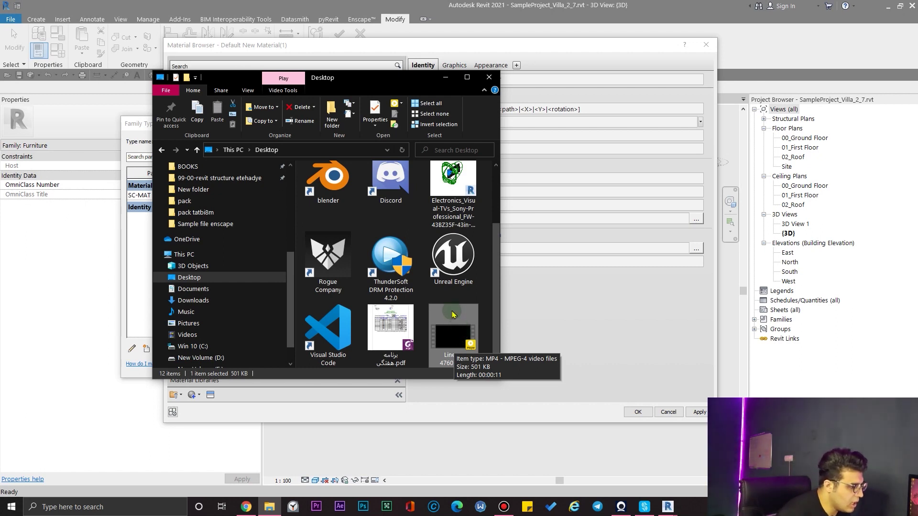
Step: Copy the full path of the Desktop video Lines - 4760.mp4
right_click(444, 338, "shift")
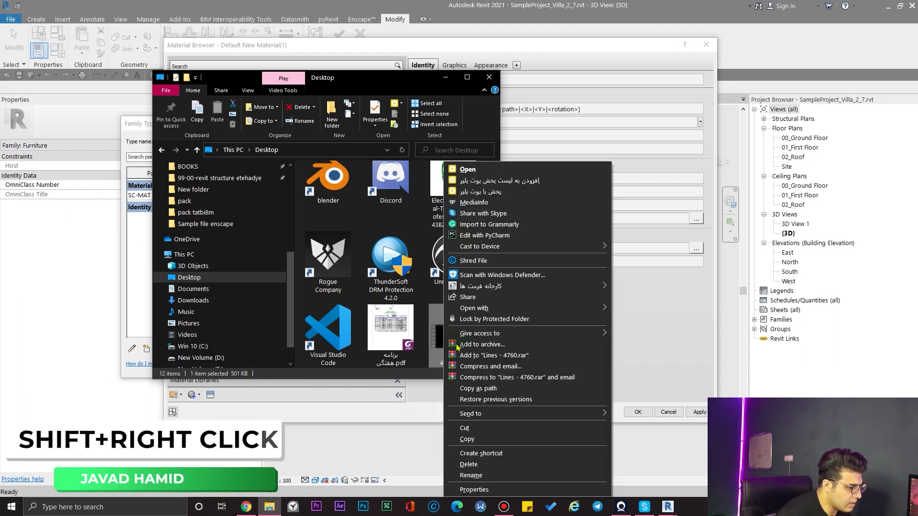
left_click(506, 391)
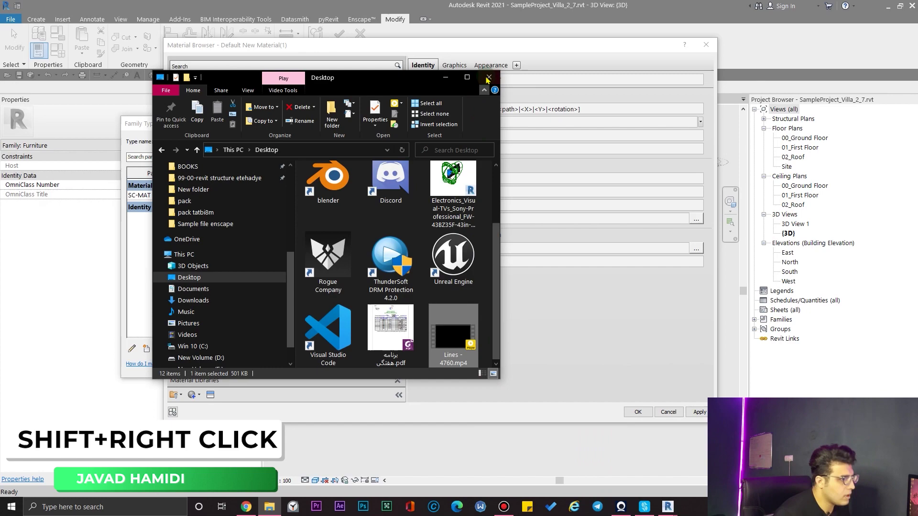
Step: Fill the description placeholders with the Lines - 4760.mp4 path, X 3.2, Y 1, rotation 0
left_click(533, 50)
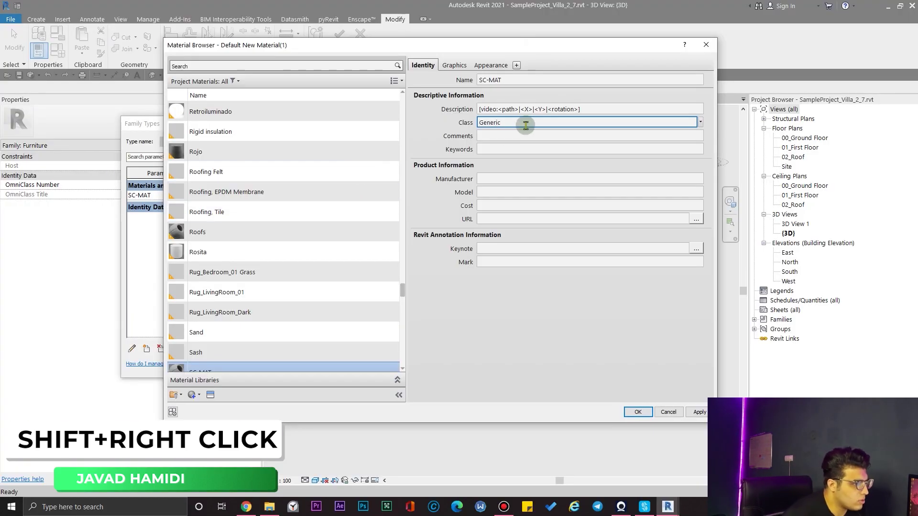
left_click(515, 109)
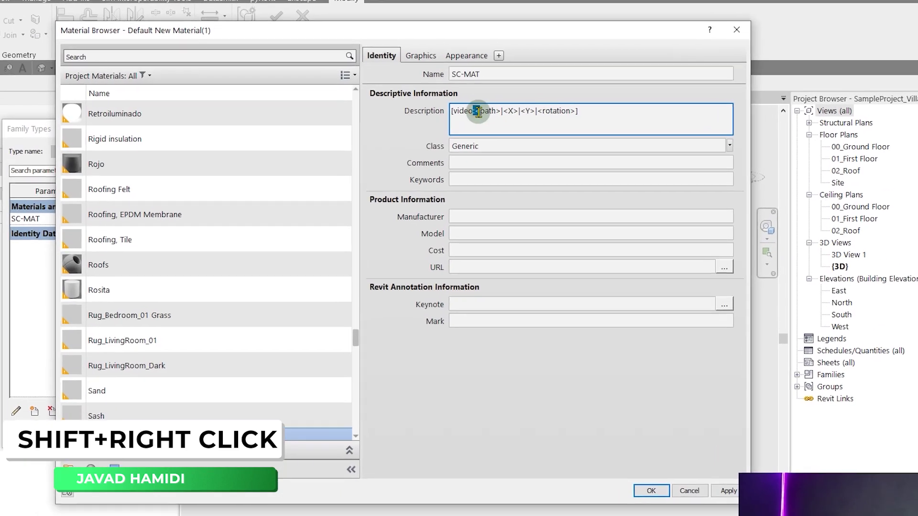
mouse_move(497, 110)
left_mouse_down()
mouse_move(505, 110)
mouse_move(440, 121)
left_mouse_up()
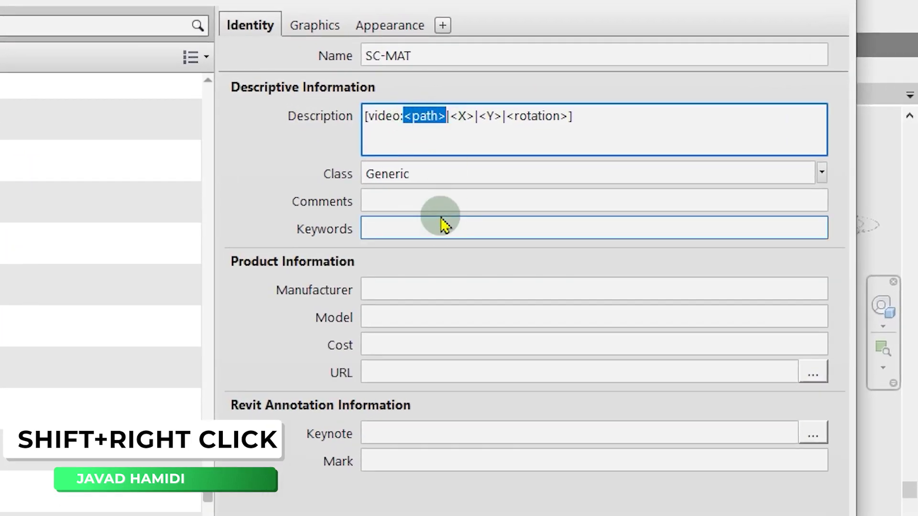
key("ctrl+v")
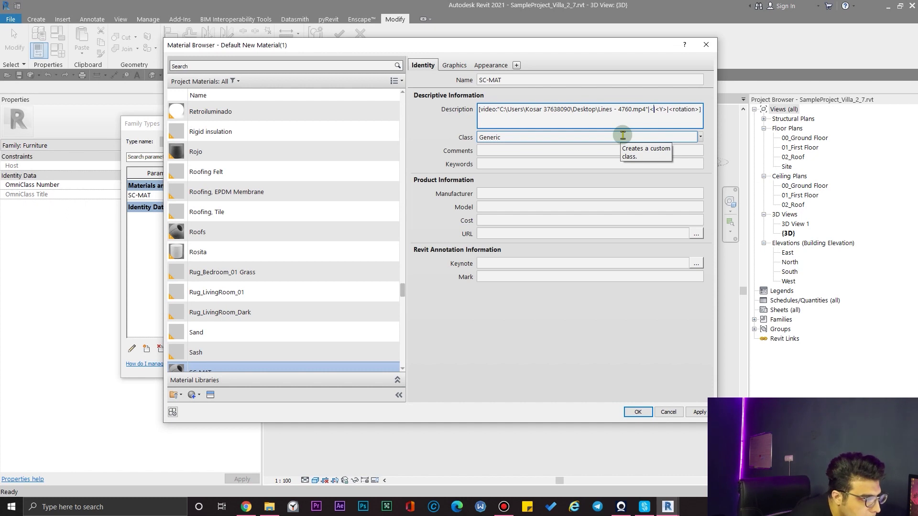
type("3.2|")
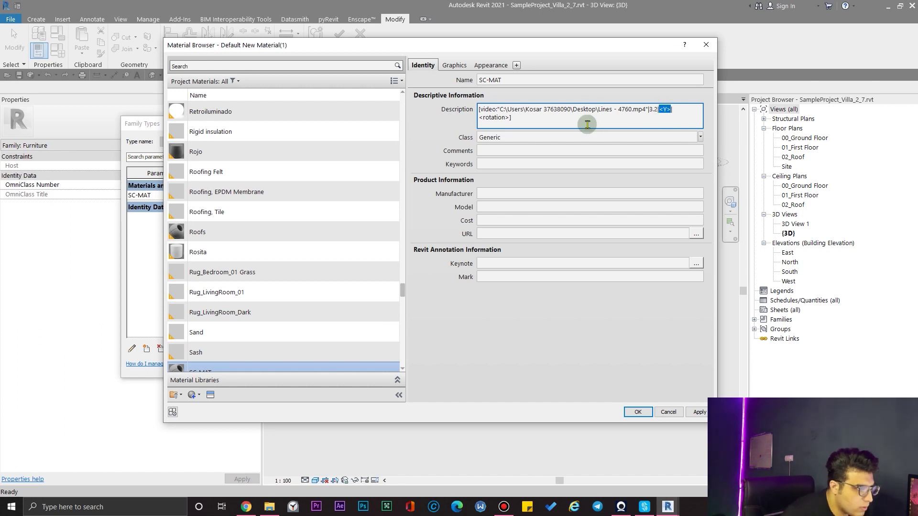
type("1")
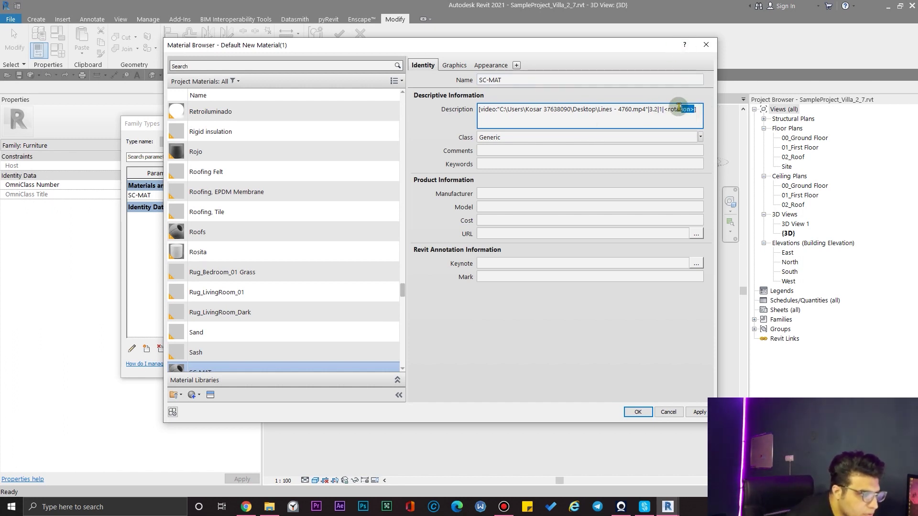
left_click_drag(666, 107, 668, 108)
type("0")
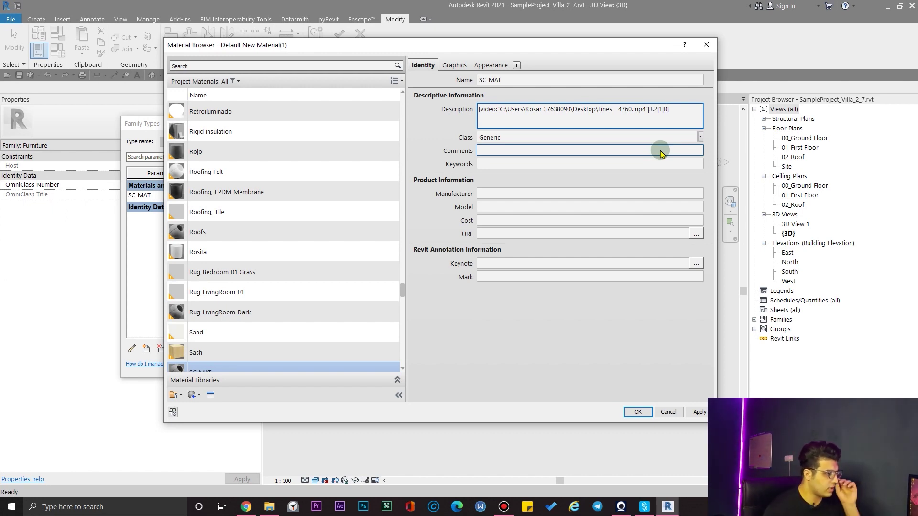
left_click(578, 307)
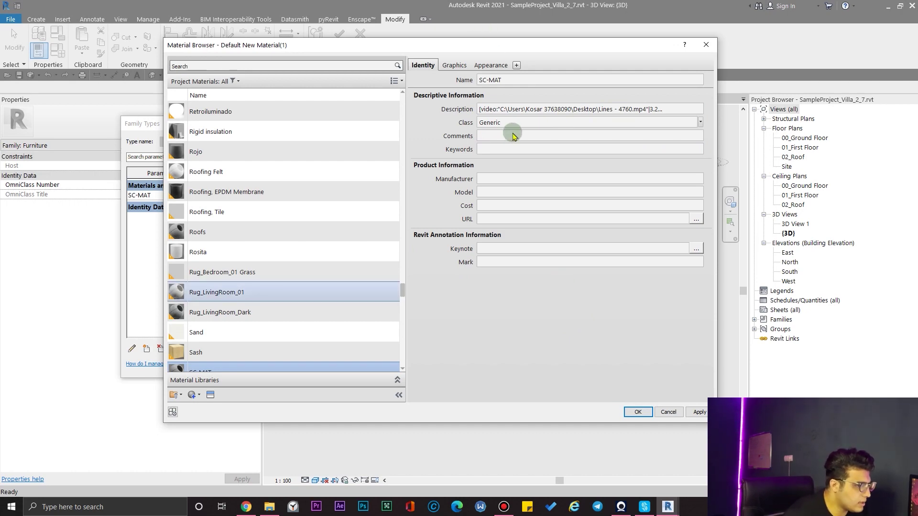
Step: Set SC-MAT's foreground surface pattern to the 100mm Squares model pattern and accept the material
left_click(459, 65)
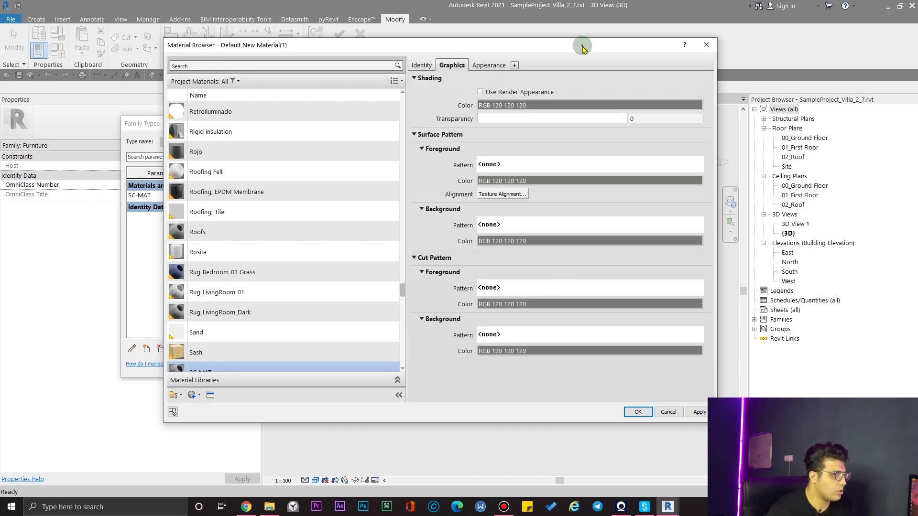
mouse_move(584, 50)
left_mouse_down()
mouse_move(452, 258)
mouse_move(553, 293)
left_mouse_up()
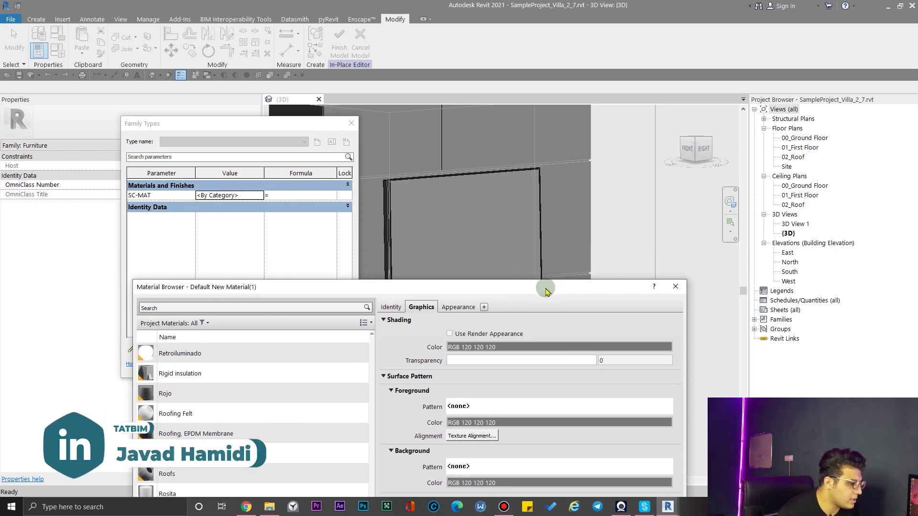
mouse_move(545, 290)
left_mouse_down()
mouse_move(506, 178)
mouse_move(513, 113)
left_mouse_up()
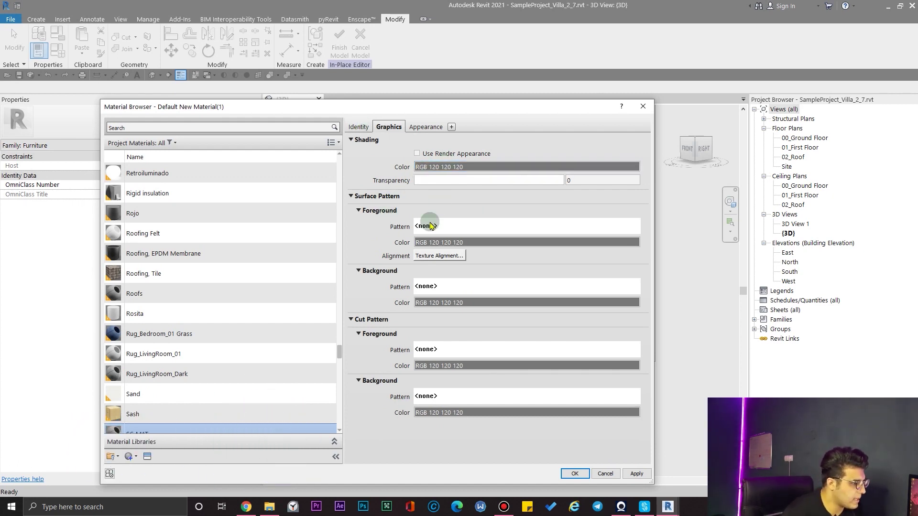
left_click(471, 225)
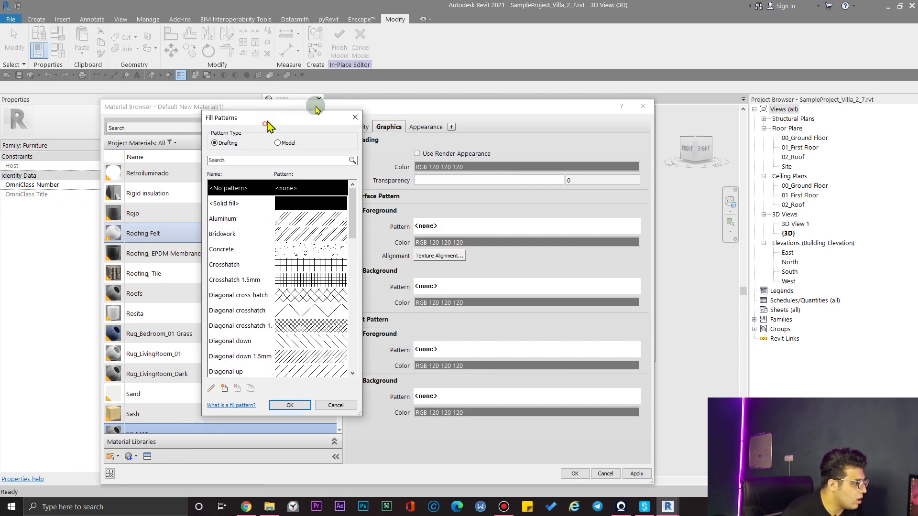
left_click_drag(316, 110, 535, 129)
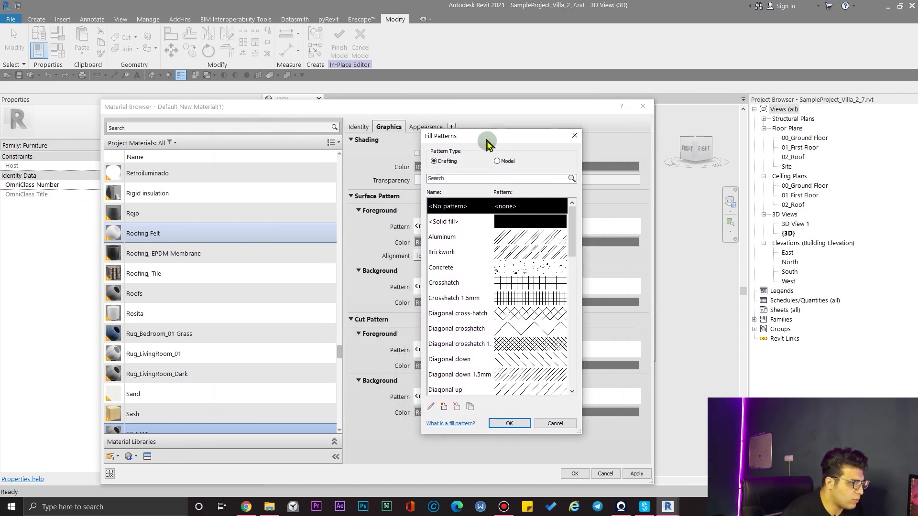
left_click(506, 165)
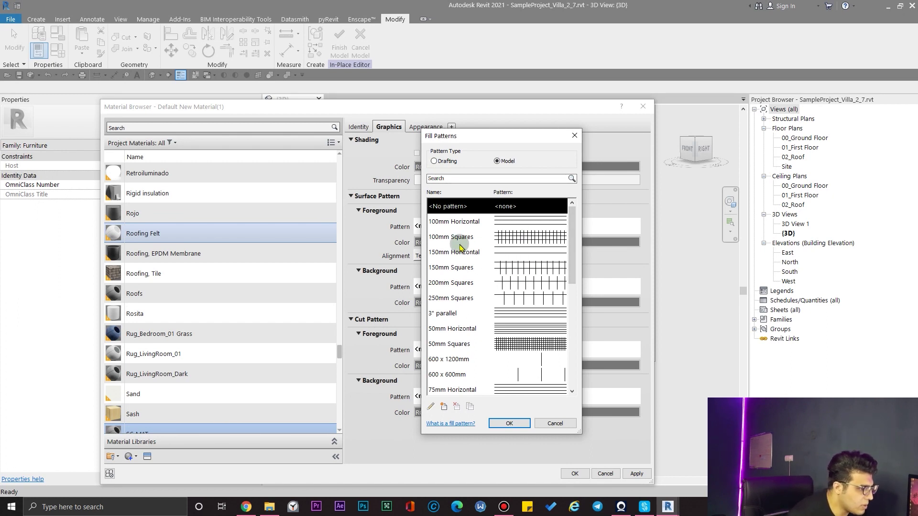
left_click(526, 240)
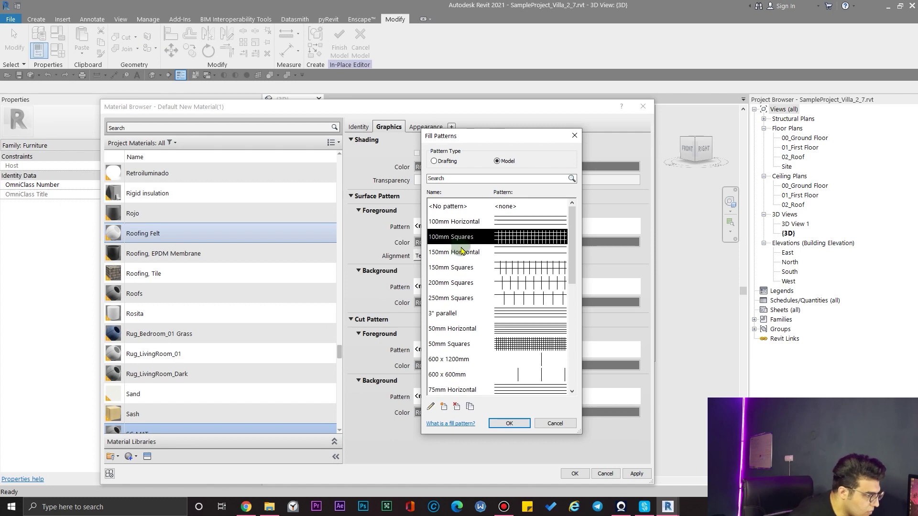
left_click(511, 423)
left_click(574, 474)
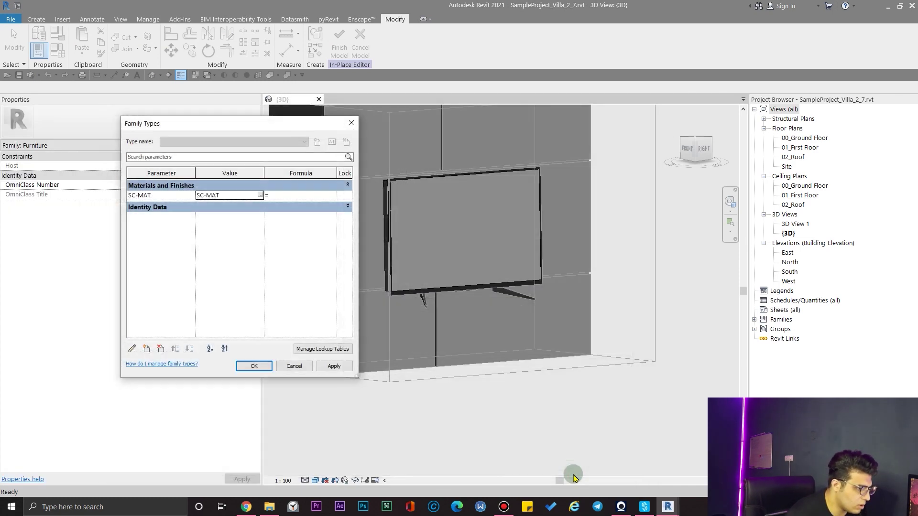
Step: Delete the stray quote from SC-MAT's video description, then confirm the material and Family Types dialogs
left_click(260, 196)
left_click(358, 128)
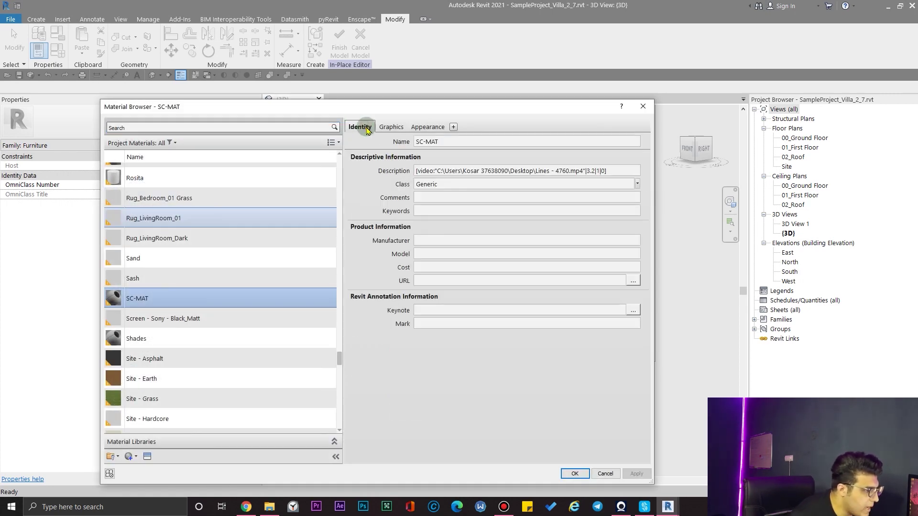
left_click(437, 172)
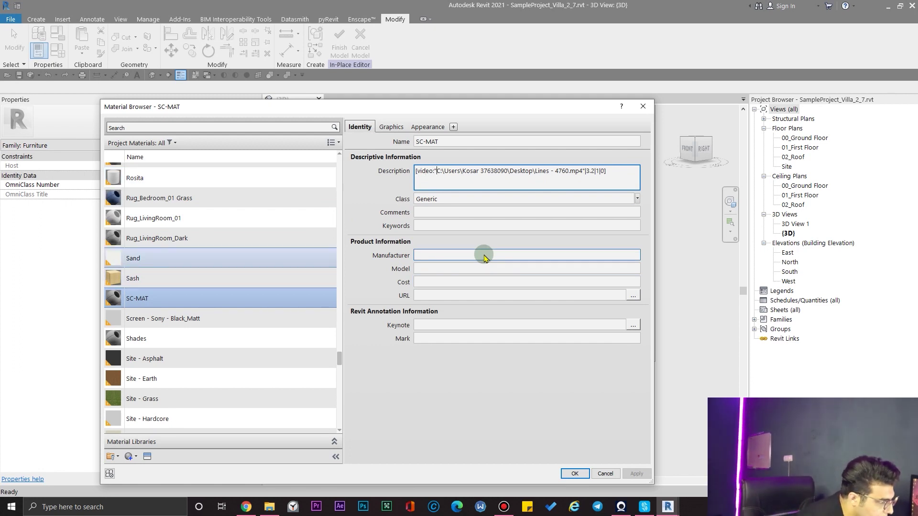
key("Delete")
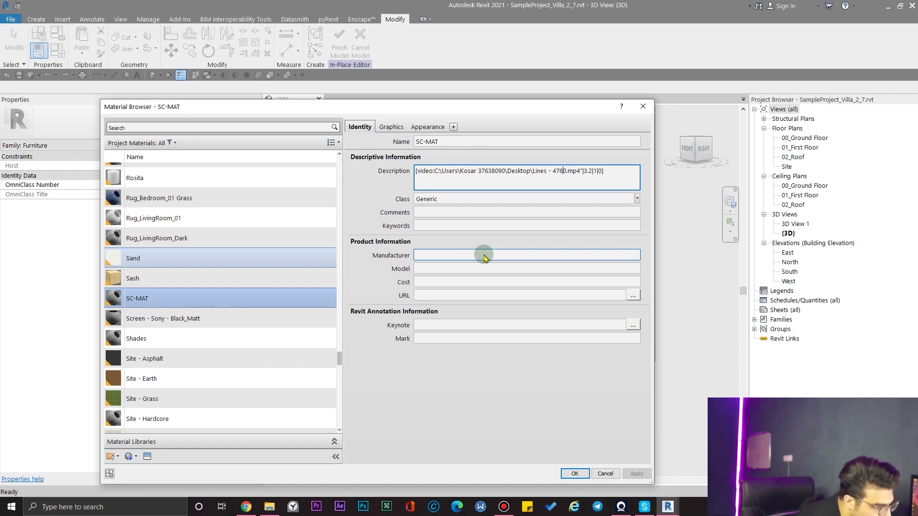
key("Right")
key("Right")
key("Right")
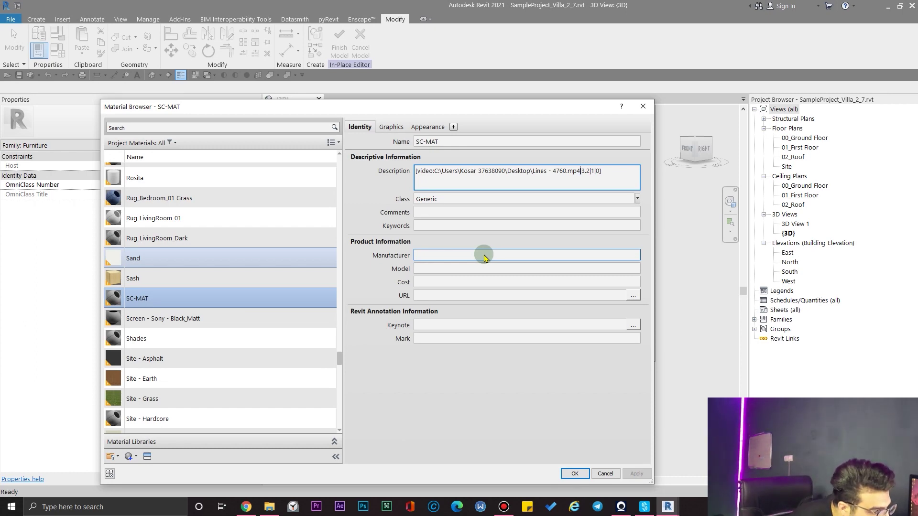
left_click(570, 470)
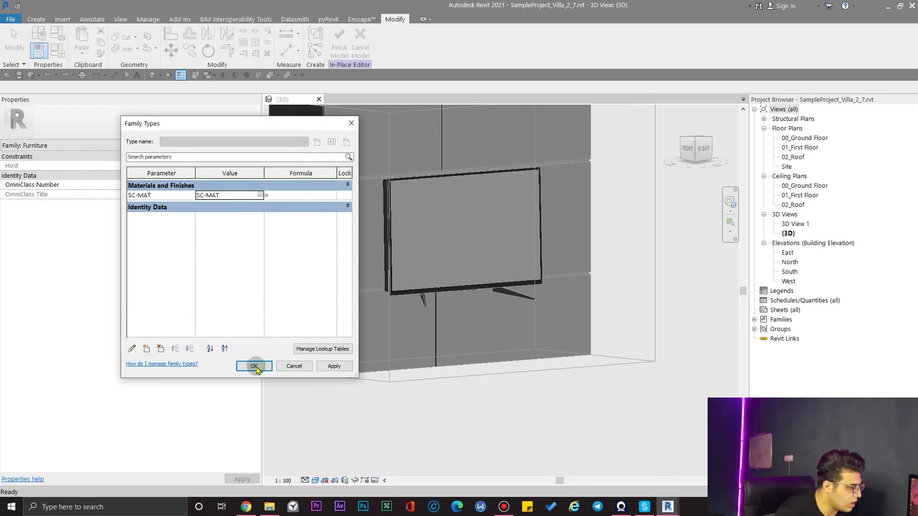
left_click(255, 366)
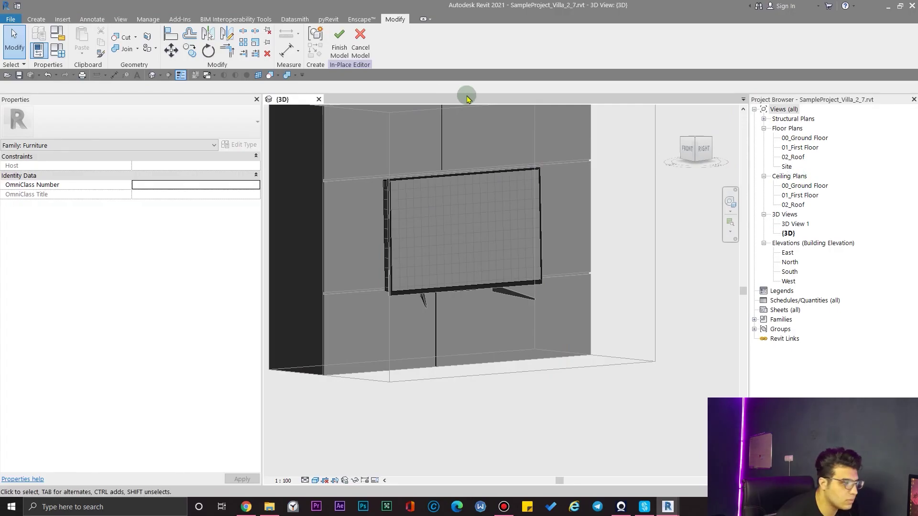
Step: Finish the TV model and orbit Enscape's view to watch the Lines video on the screen
left_click(338, 39)
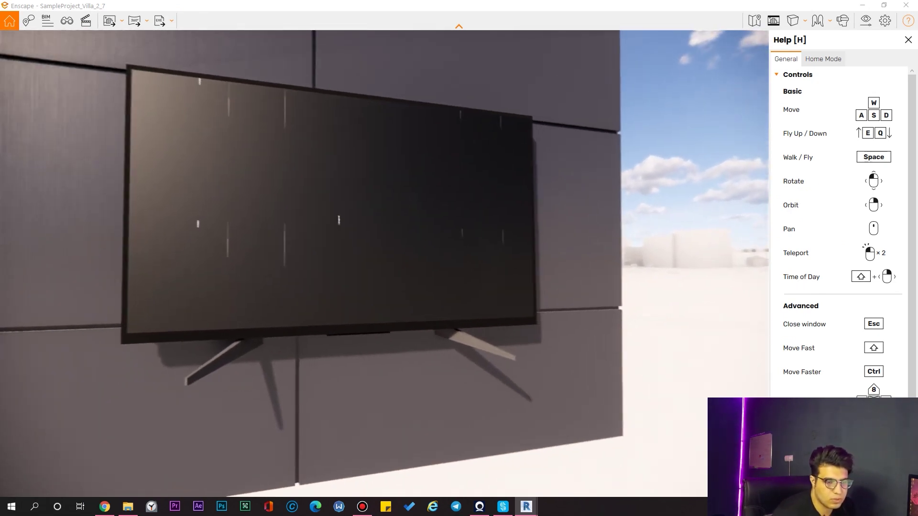
left_click_drag(293, 272, 294, 272)
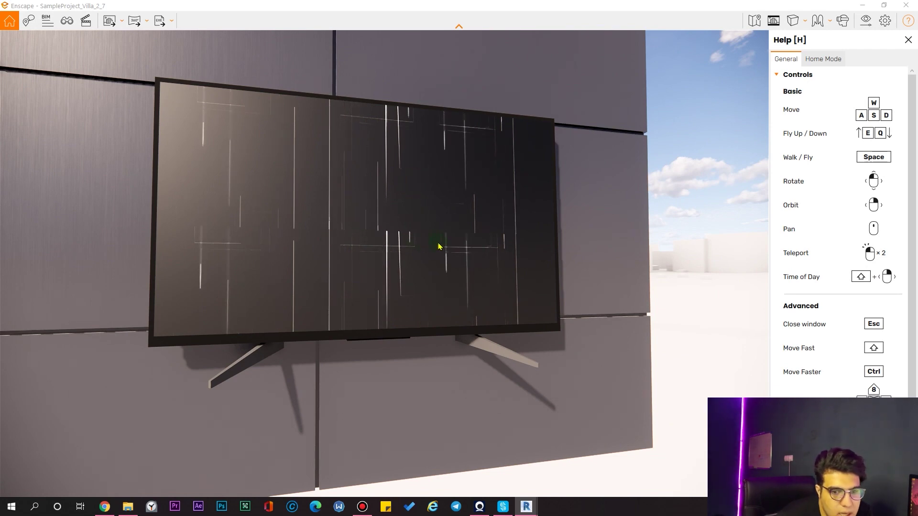
scroll(471, 266, "up", 5)
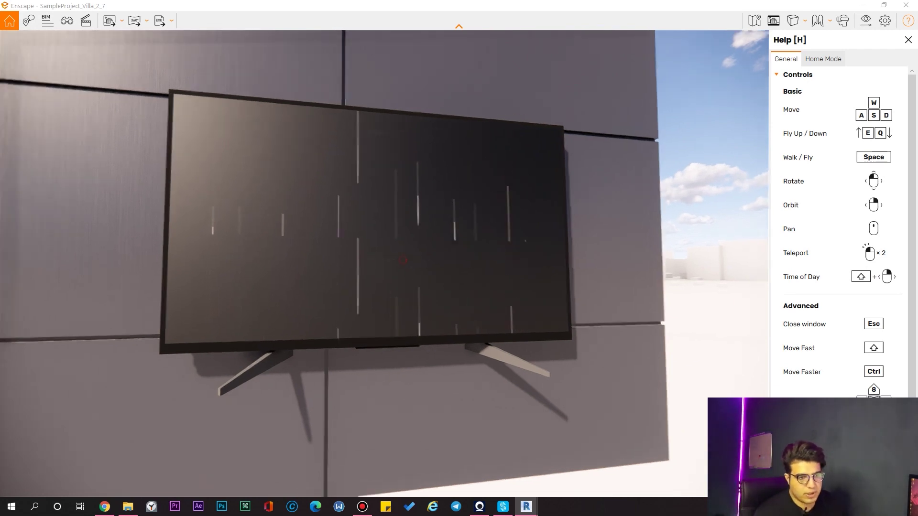
scroll(471, 267, "down", 5)
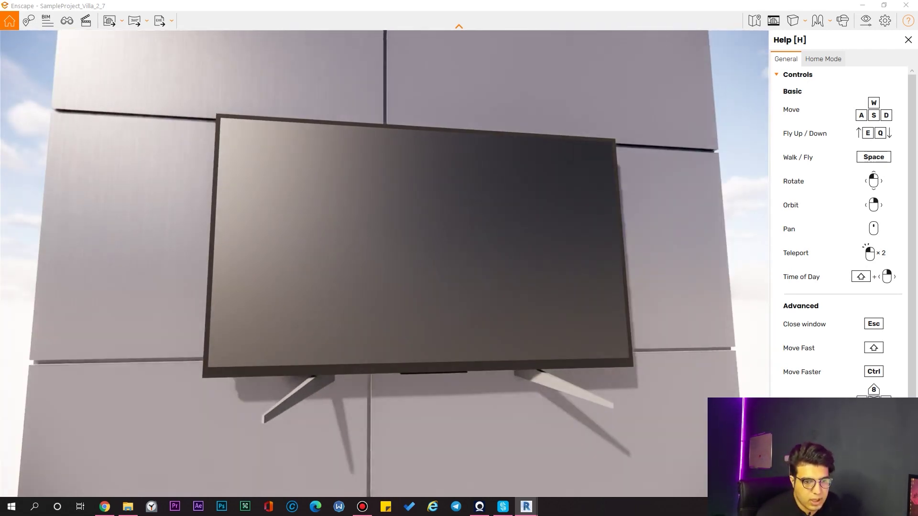
mouse_move(472, 266)
right_mouse_down()
mouse_move(480, 259)
mouse_move(488, 286)
right_mouse_up()
scroll(479, 259, "up", 2)
scroll(479, 259, "down", 3)
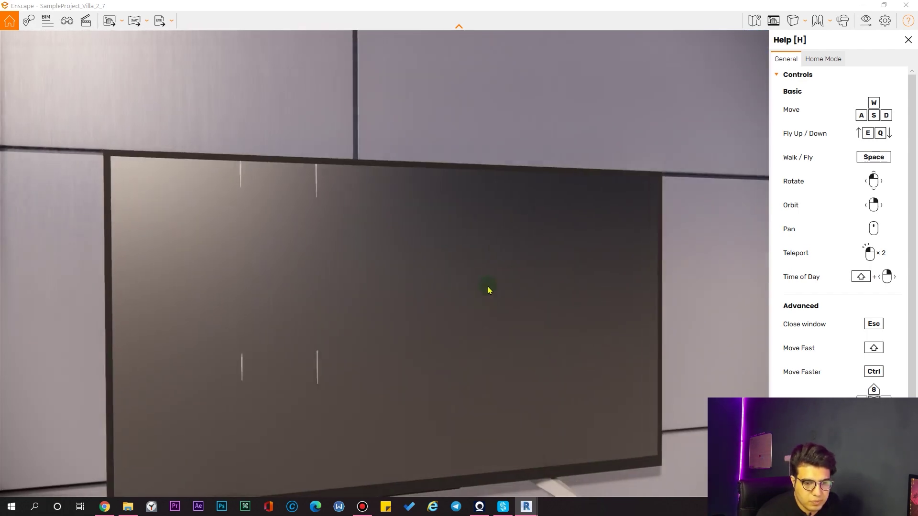
scroll(480, 332, "down", 3)
scroll(471, 235, "up", 2)
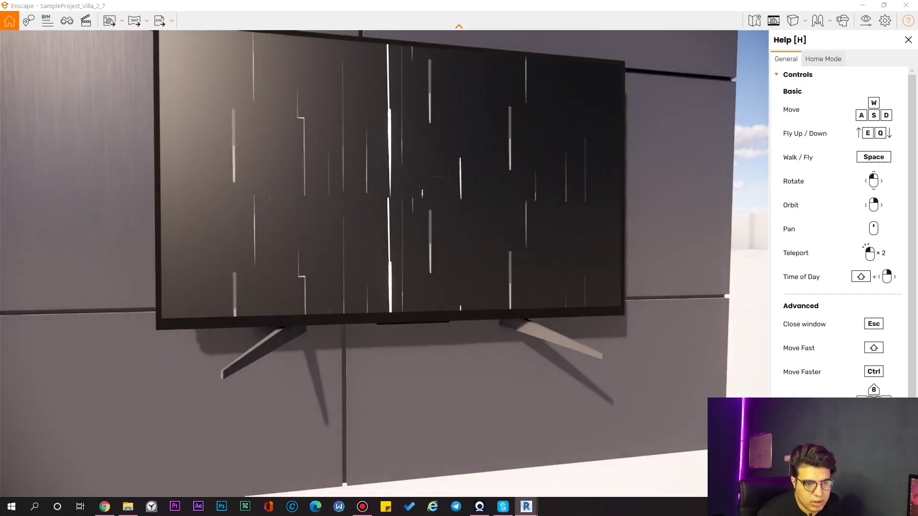
key("alt+Tab")
scroll(488, 240, "up", 2)
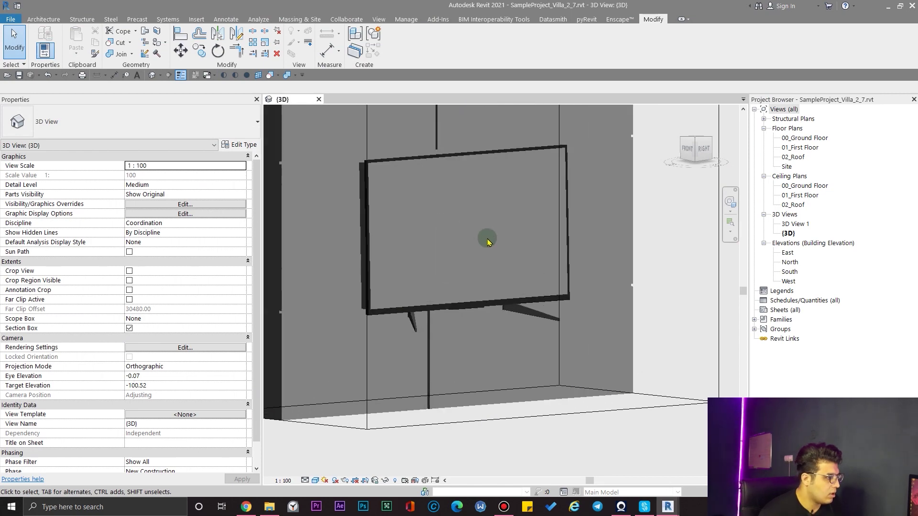
left_click(461, 228)
left_click(395, 36)
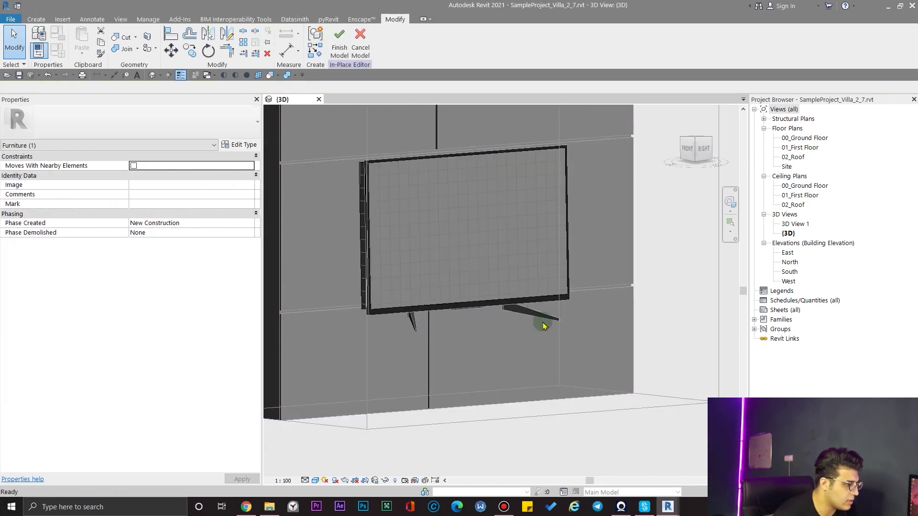
scroll(464, 244, "up", 2)
key("Tab")
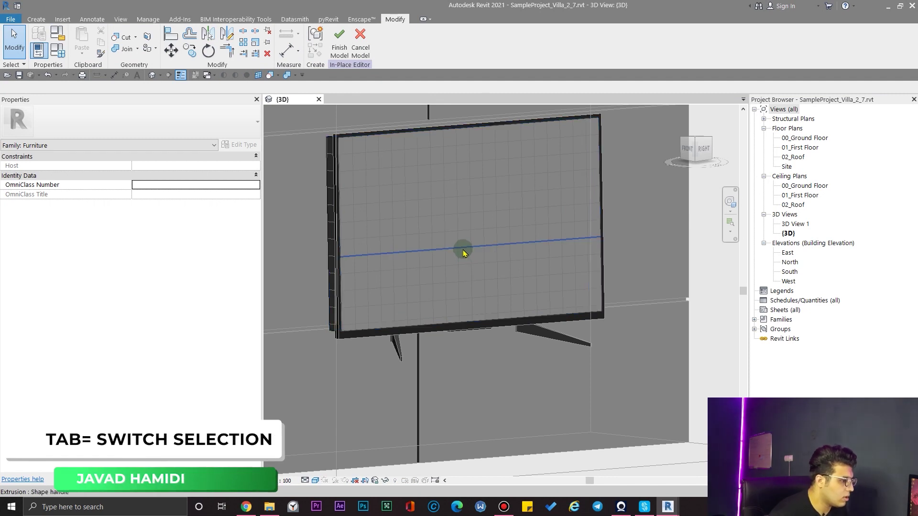
left_click(463, 252)
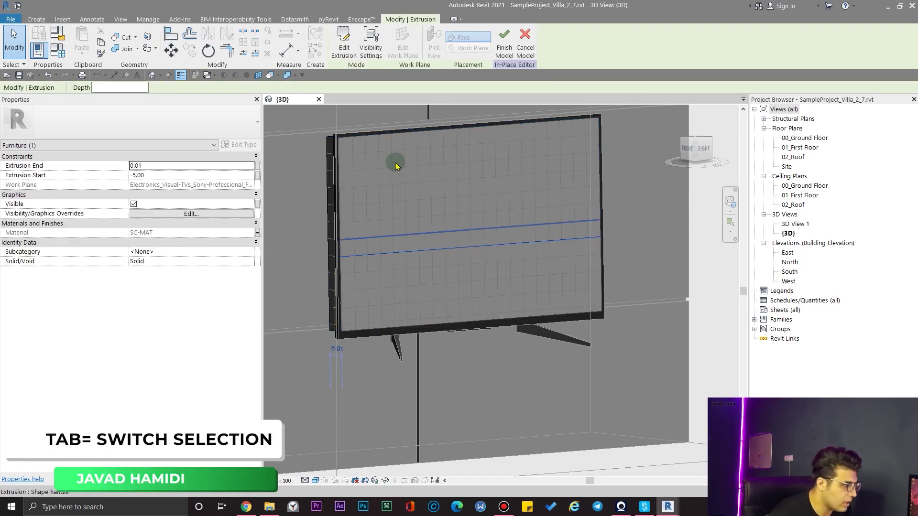
left_click(176, 55)
scroll(487, 244, "up", 2)
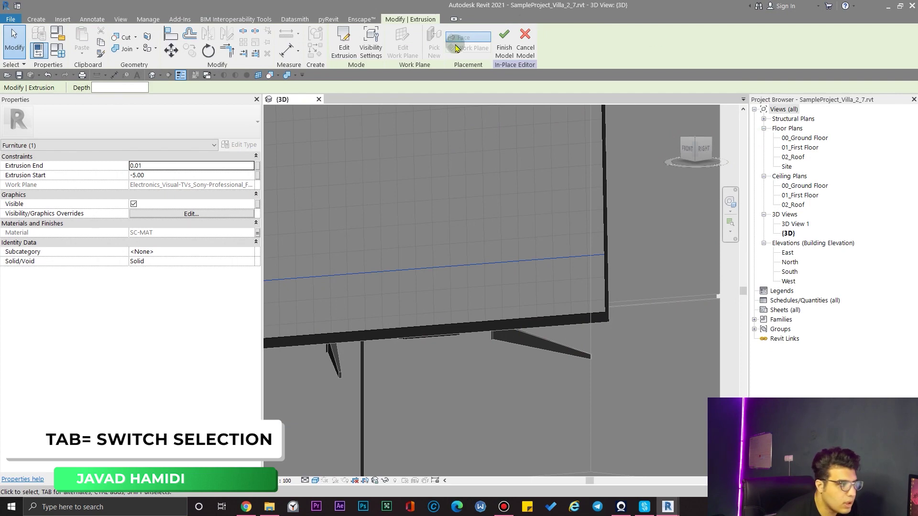
left_click(496, 47)
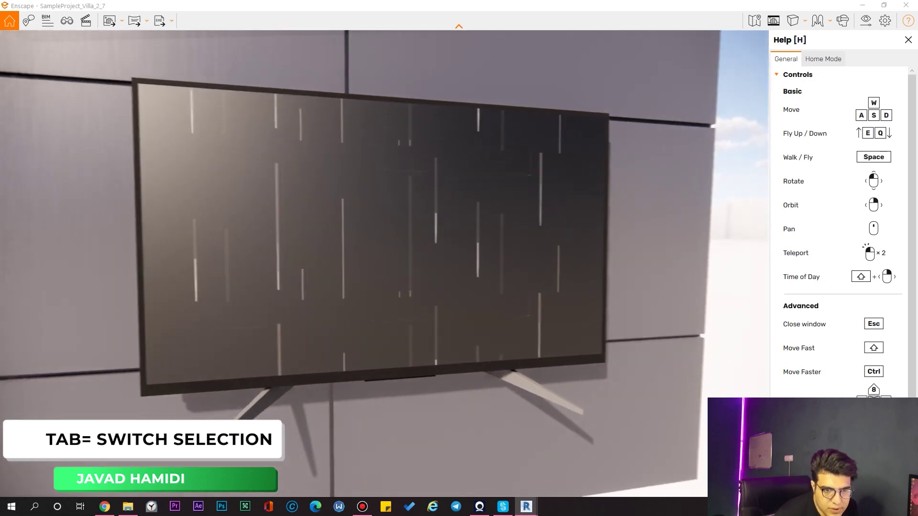
left_click_drag(414, 265, 304, 170)
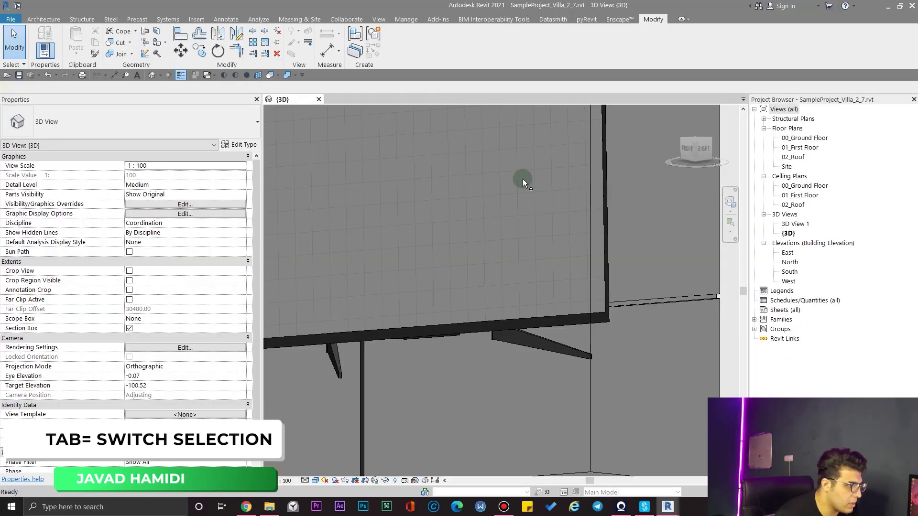
scroll(518, 256, "down", 2)
scroll(468, 277, "down", 2)
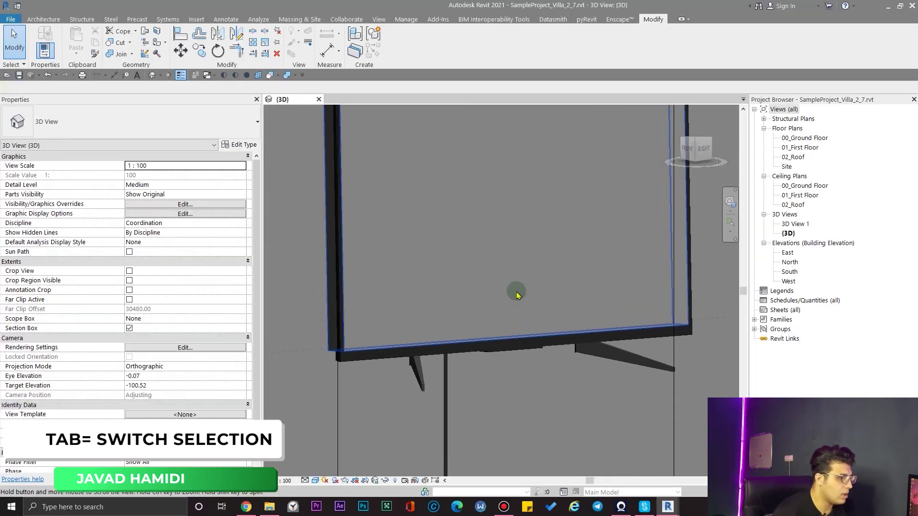
Step: From the TV's type properties, change SC-MAT's description video settings to 3.2|1.0|0
left_click(537, 279)
scroll(390, 254, "down", 1)
key("Tab")
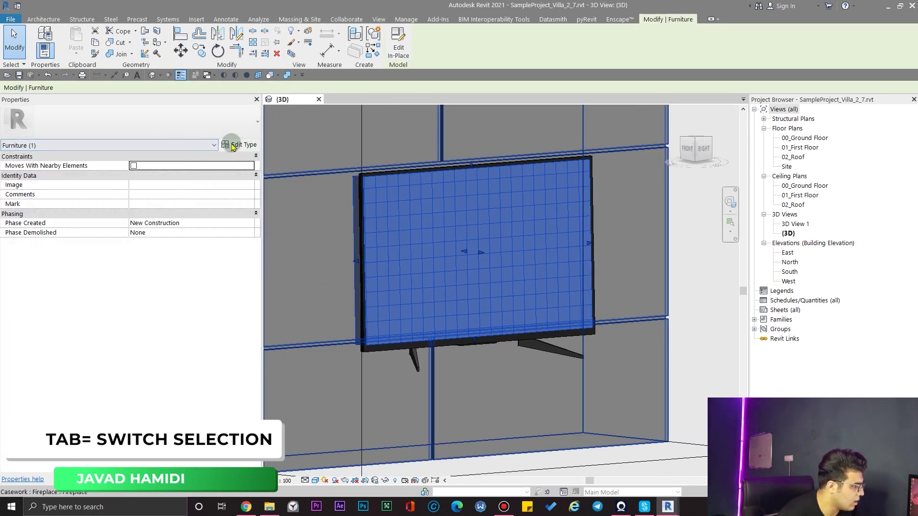
left_click(233, 147)
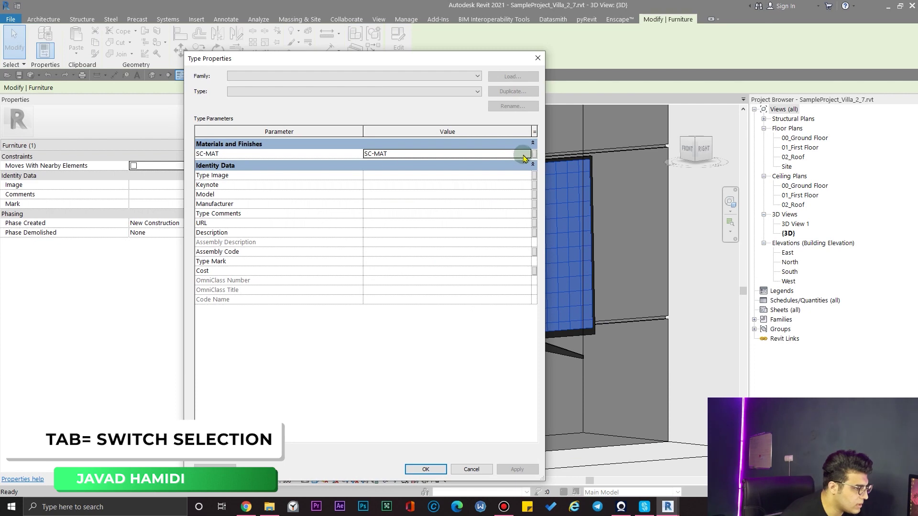
left_click(527, 155)
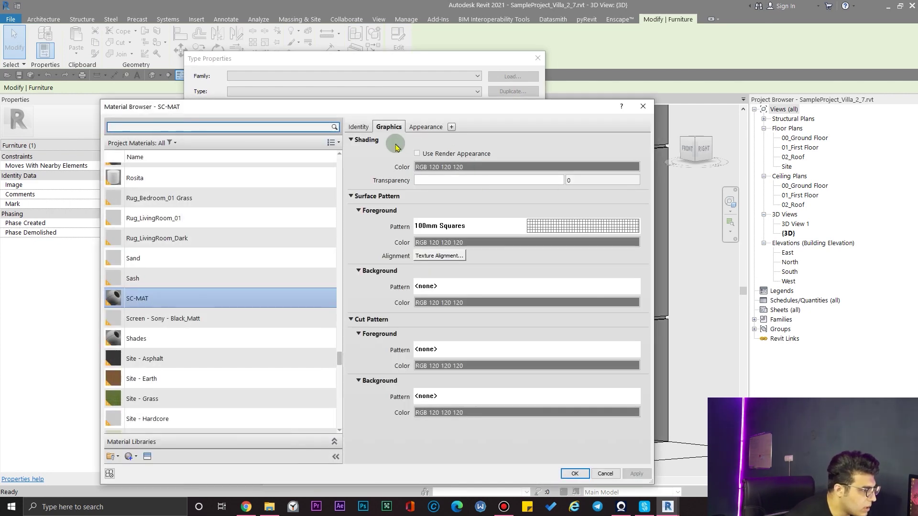
left_click(368, 131)
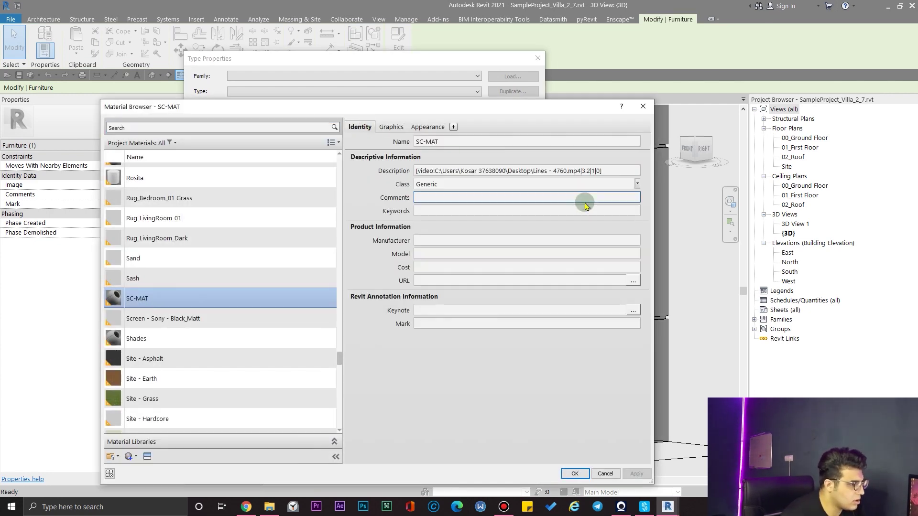
left_click(595, 171)
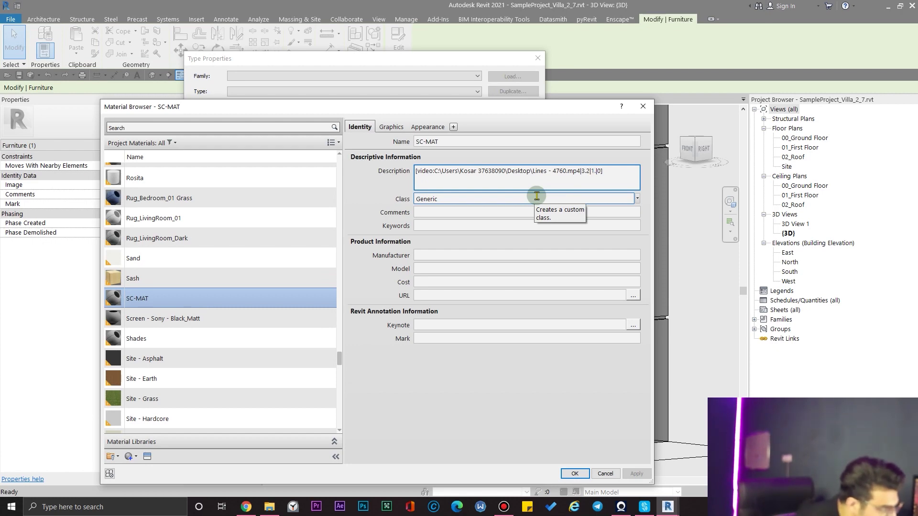
left_click(574, 473)
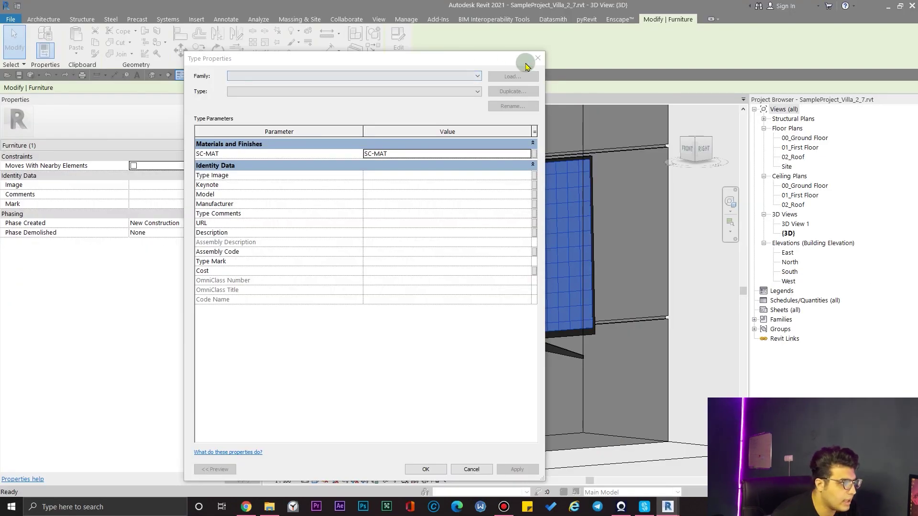
Step: Close the TV's type properties and reopen the TV for in-place editing
left_click(531, 59)
left_click(543, 460)
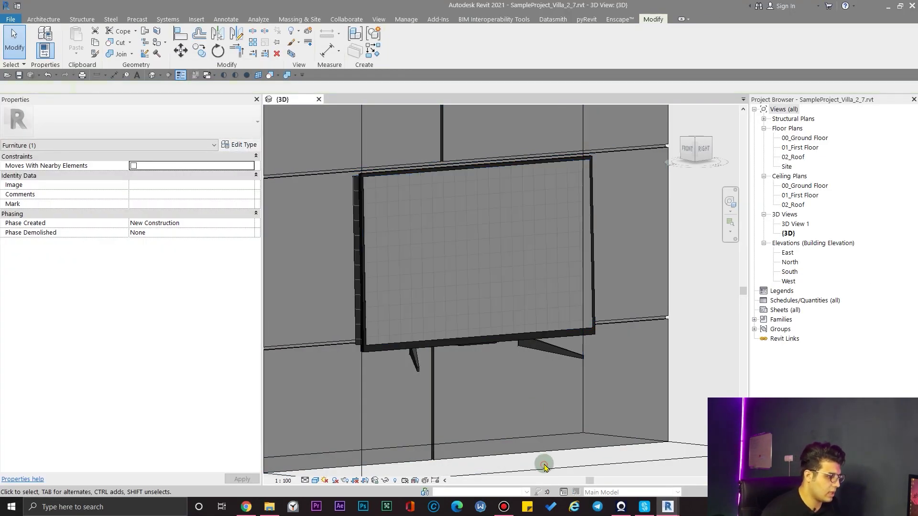
left_click(435, 208)
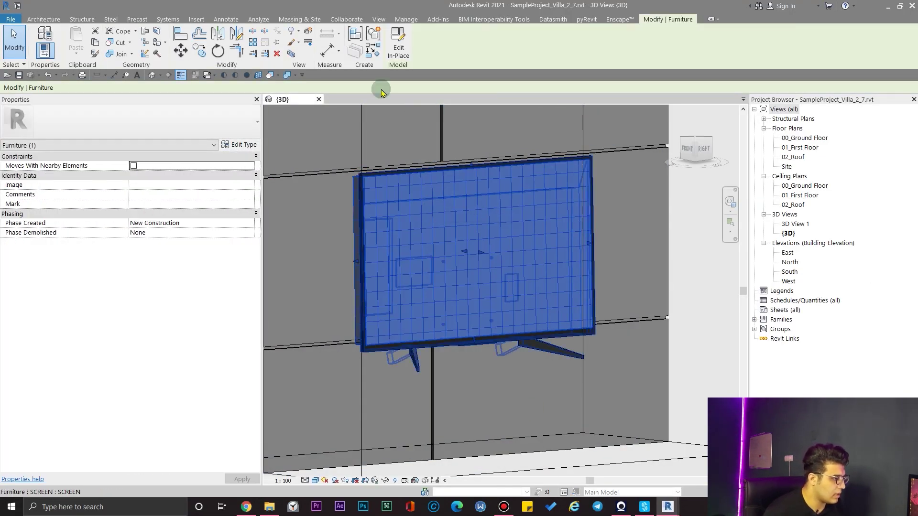
left_click(399, 45)
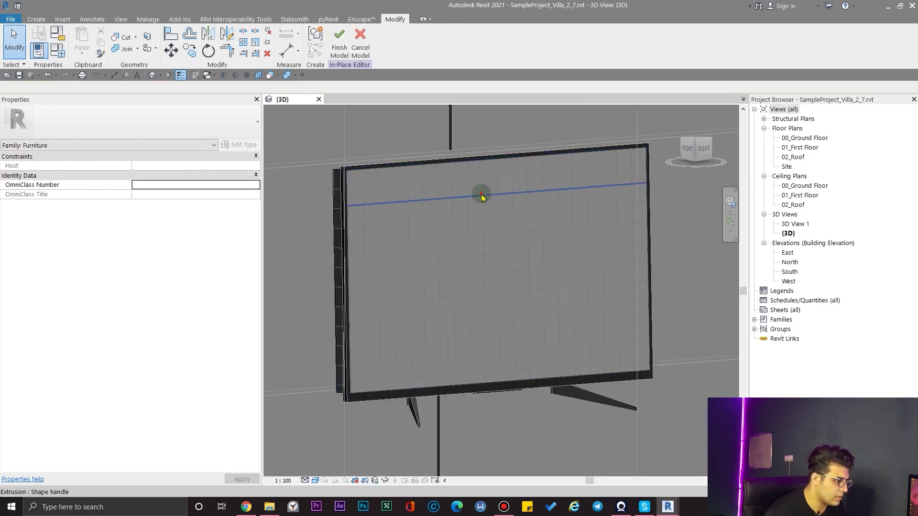
Step: Finish the screen extrusion edit to refresh Enscape, then reselect the TV screen in Revit
left_click(480, 197)
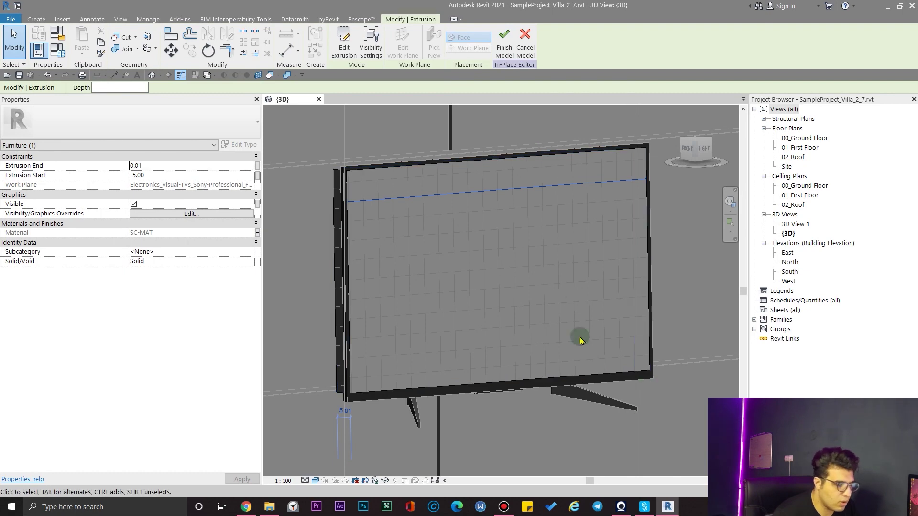
middle_click_drag(629, 440, 601, 425)
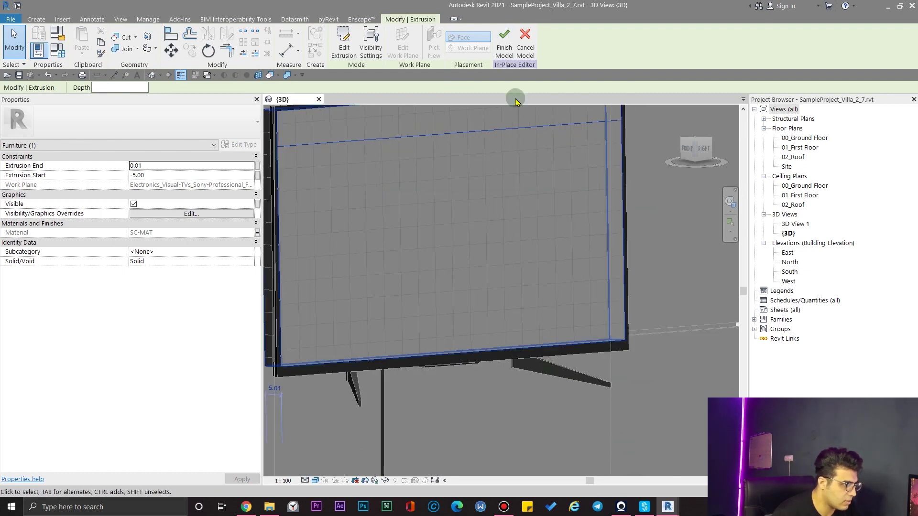
left_click(504, 36)
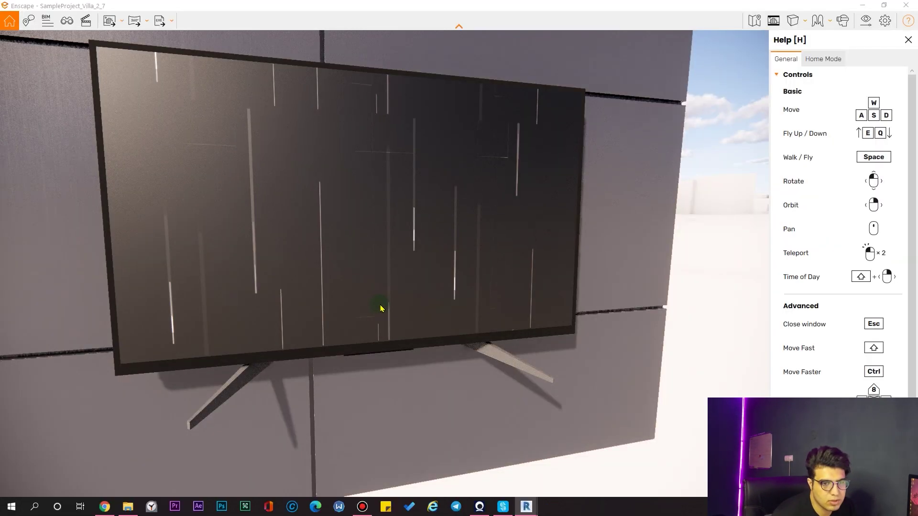
key("alt+Tab")
left_click(472, 165)
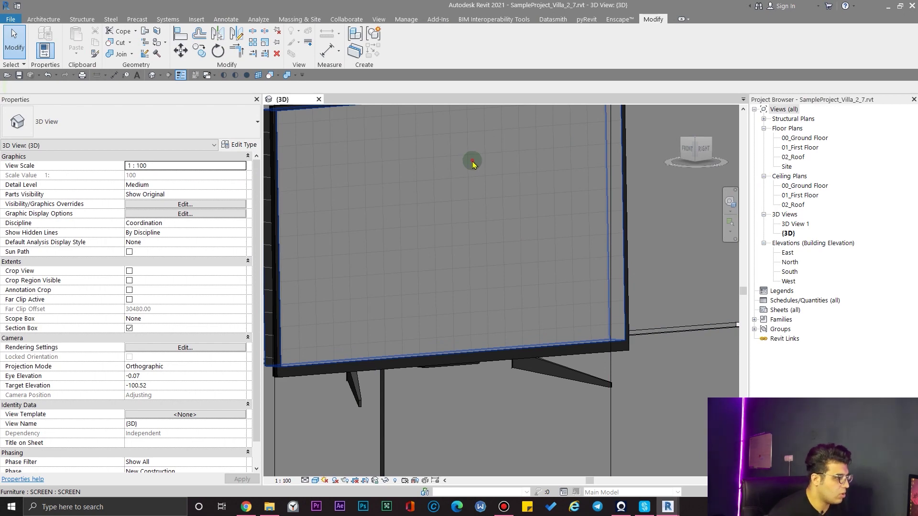
Step: Move the TV's screen extrusion a little higher inside the in-place model
double_click(473, 163)
middle_click_drag(518, 246, 473, 259, "shift")
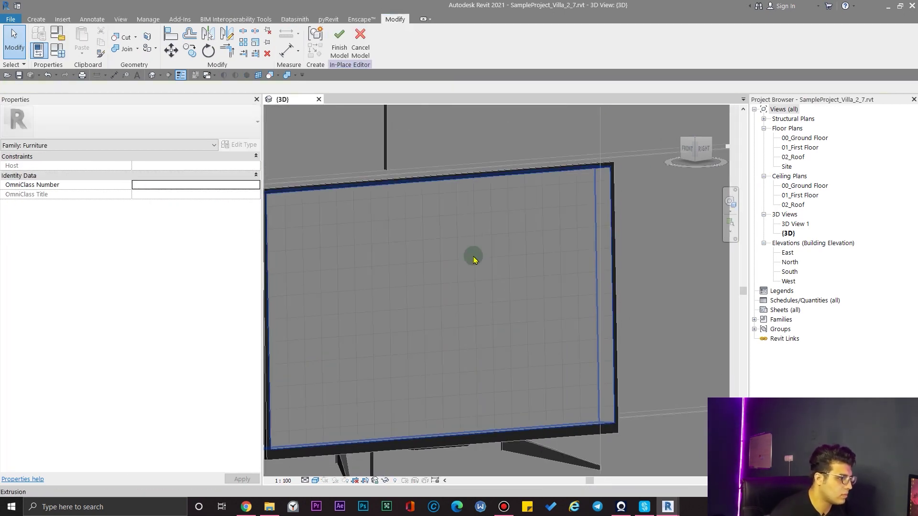
left_click(468, 219)
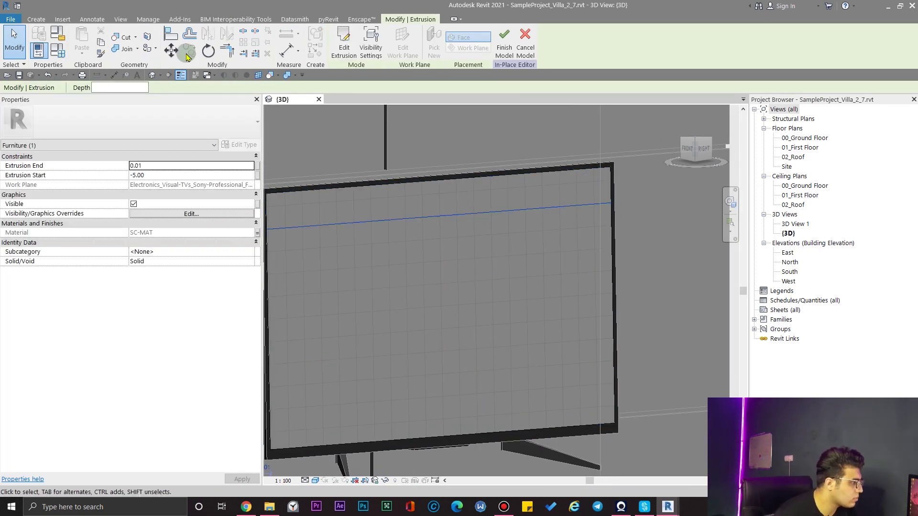
left_click(171, 49)
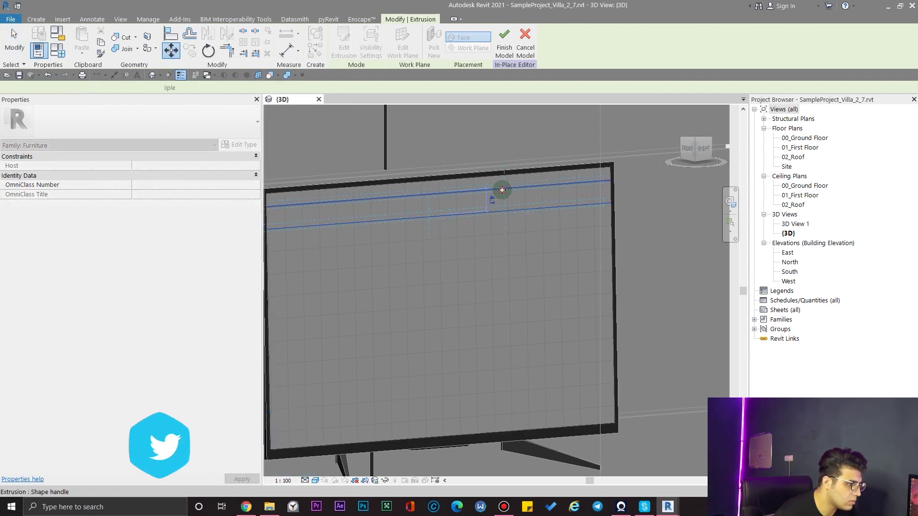
left_click(503, 192)
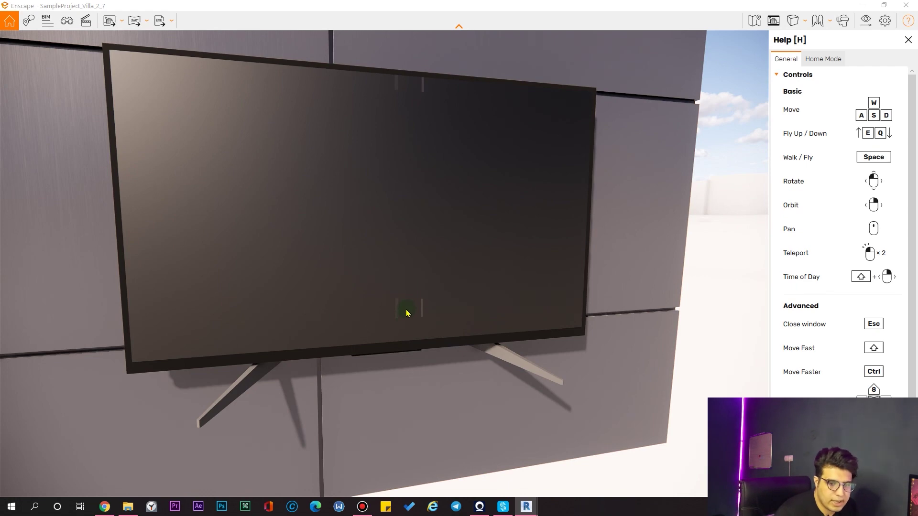
scroll(406, 314, "down", 5)
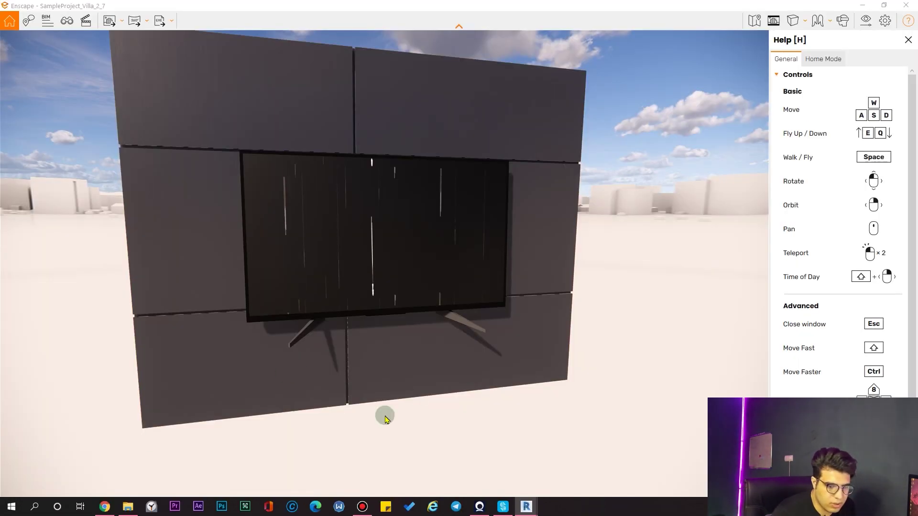
Step: Orbit to face the TV wall, set the time to night, and fly toward the fireplace TV
left_click_drag(404, 290, 425, 315)
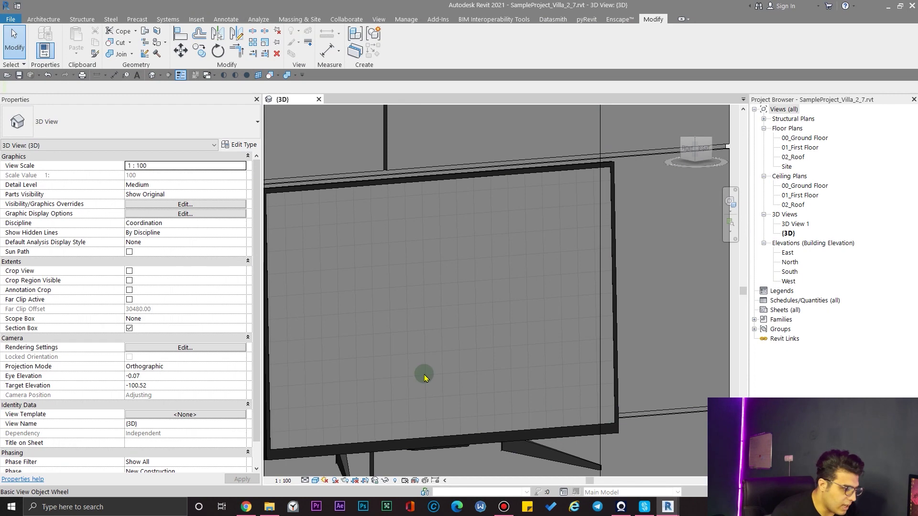
scroll(424, 374, "down", 3)
middle_click_drag(495, 376, 537, 402, "shift")
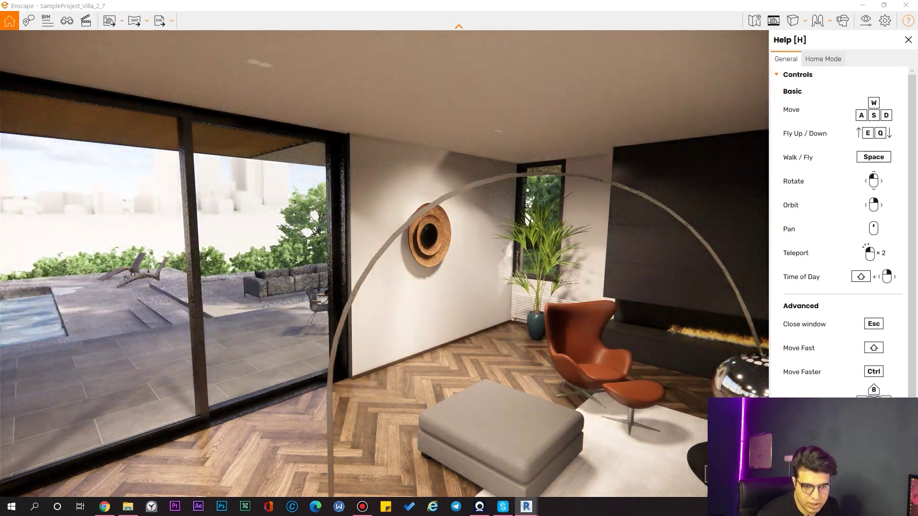
right_click_drag(202, 382, 202, 381, "shift")
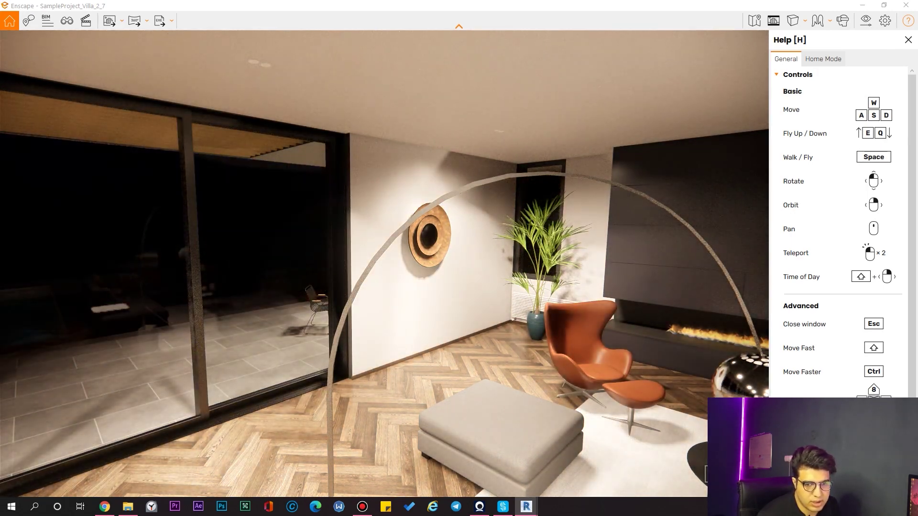
left_click_drag(202, 381, 431, 380)
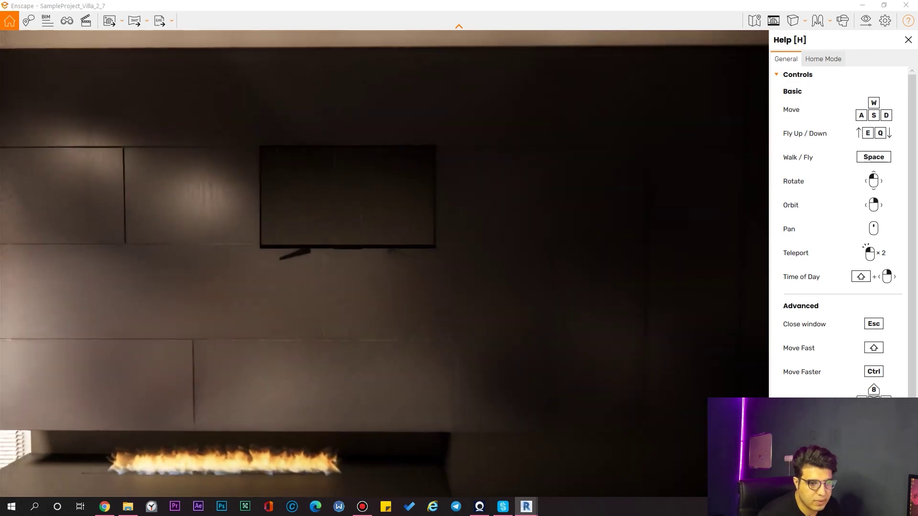
key("s")
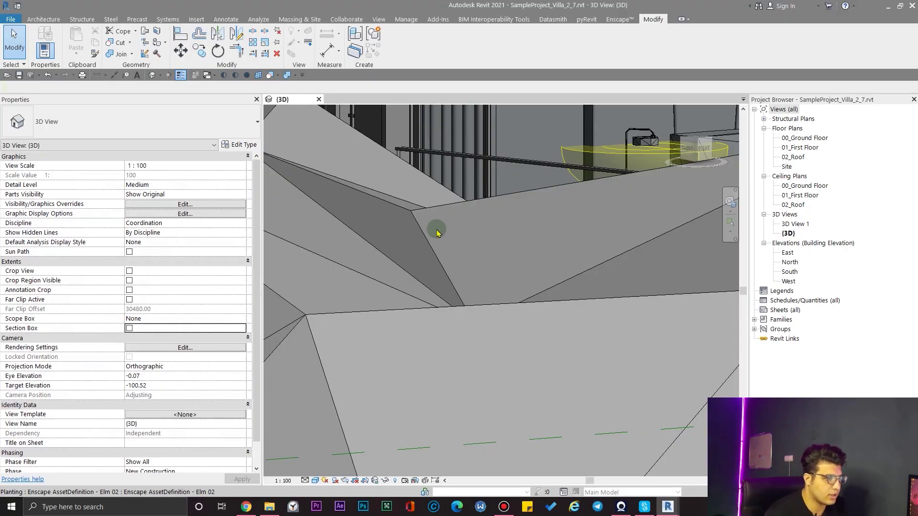
scroll(436, 232, "down", 3)
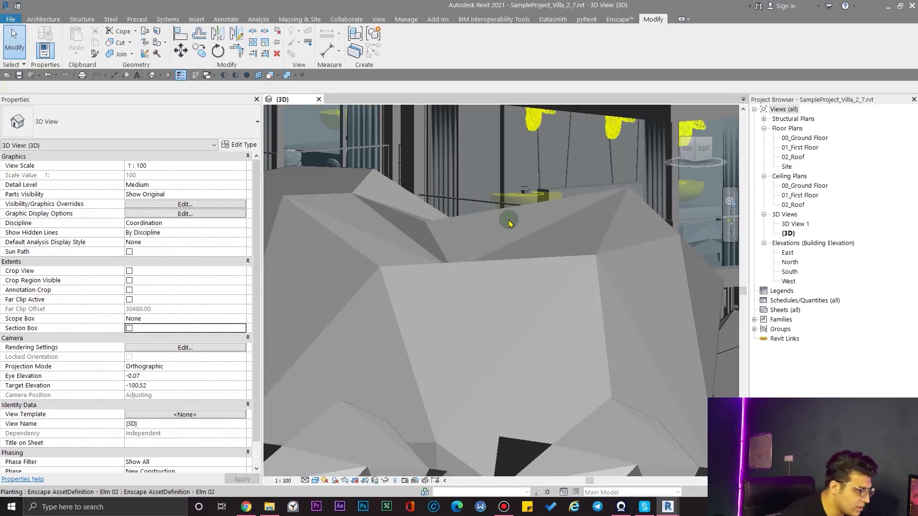
scroll(445, 252, "down", 3)
scroll(459, 287, "down", 5)
scroll(467, 309, "up", 2)
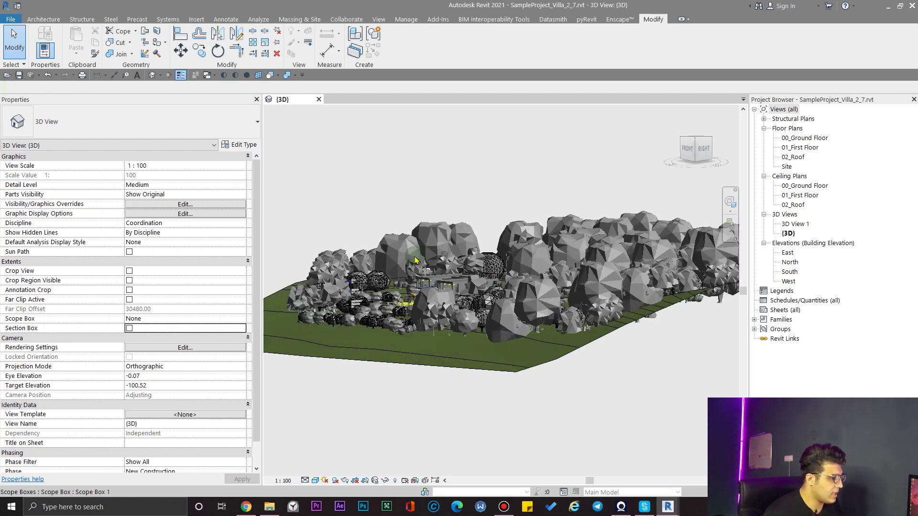
scroll(459, 316, "up", 3)
scroll(445, 323, "up", 3)
scroll(431, 332, "up", 3)
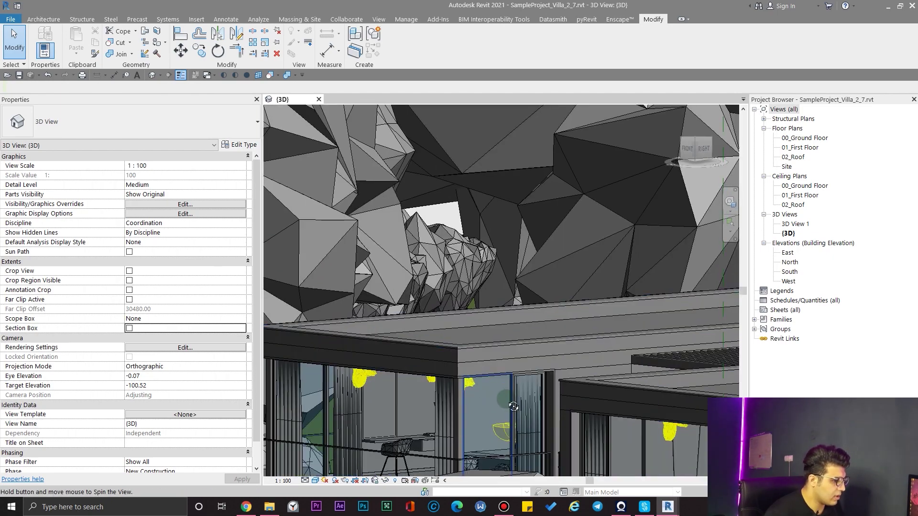
Step: Orbit to the villa's SCREEN furniture, select it, and open its type properties
mouse_move(432, 332)
middle_mouse_down("shift")
mouse_move(614, 337)
mouse_move(503, 341)
mouse_move(505, 245)
middle_mouse_up("shift")
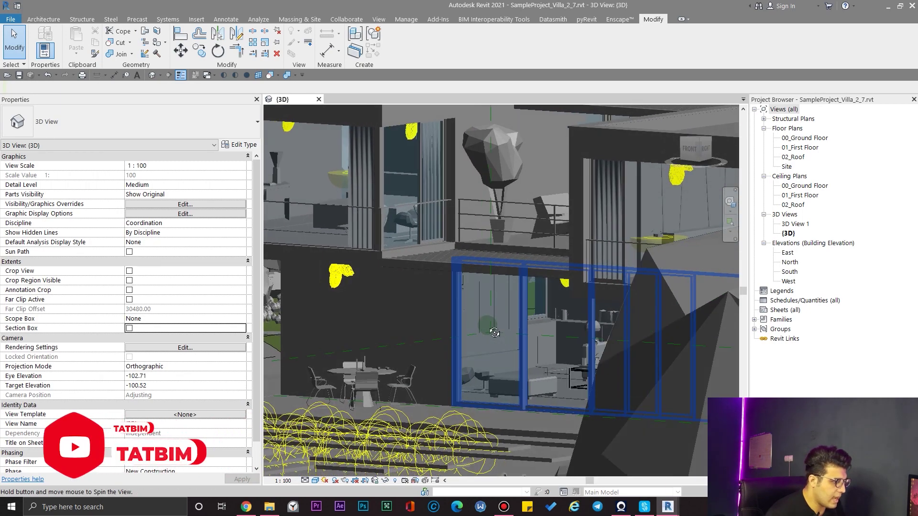
scroll(505, 246, "up", 3)
scroll(506, 245, "up", 3)
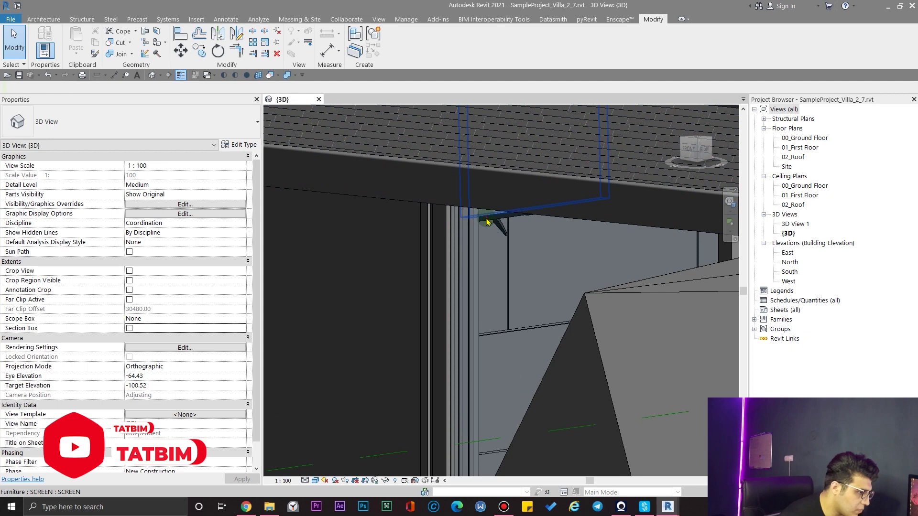
left_click(486, 223)
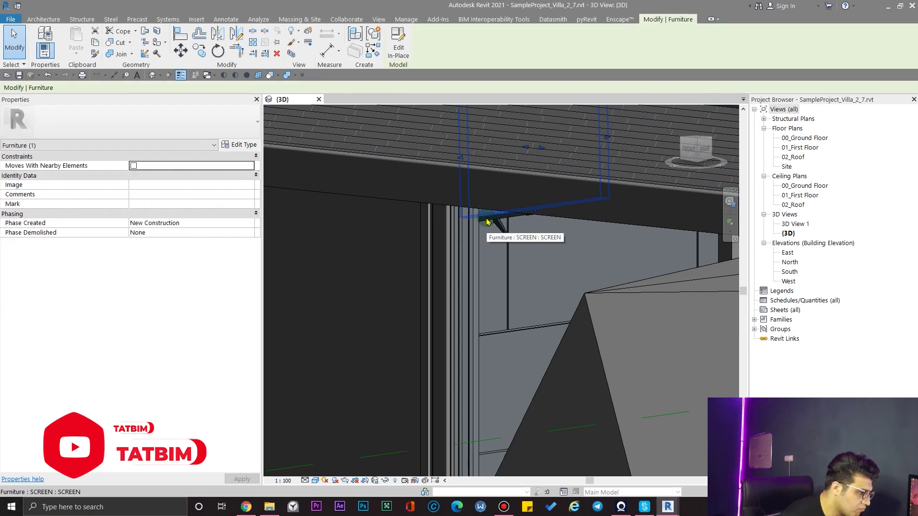
left_click(237, 145)
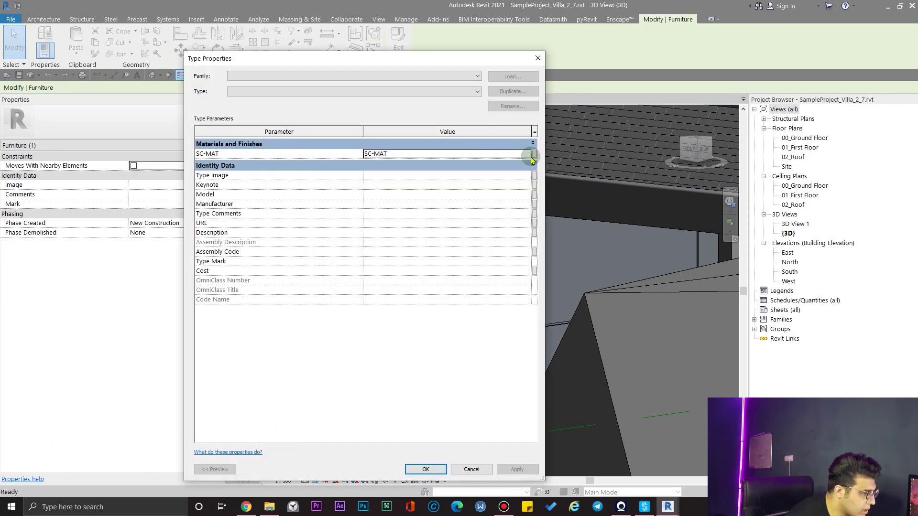
Step: Enable SC-MAT self-illumination at LED Screen luminance and TV Screen colour temperature, closing the type properties
left_click(527, 156)
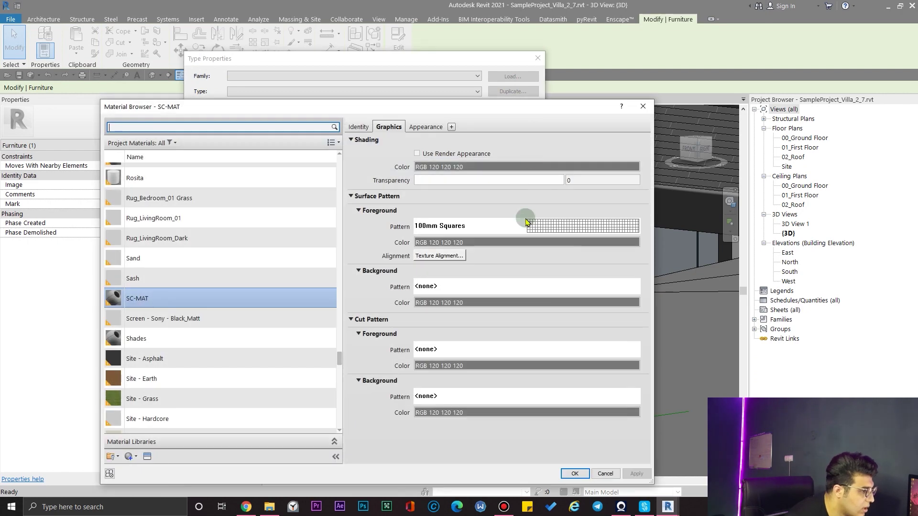
left_click(424, 129)
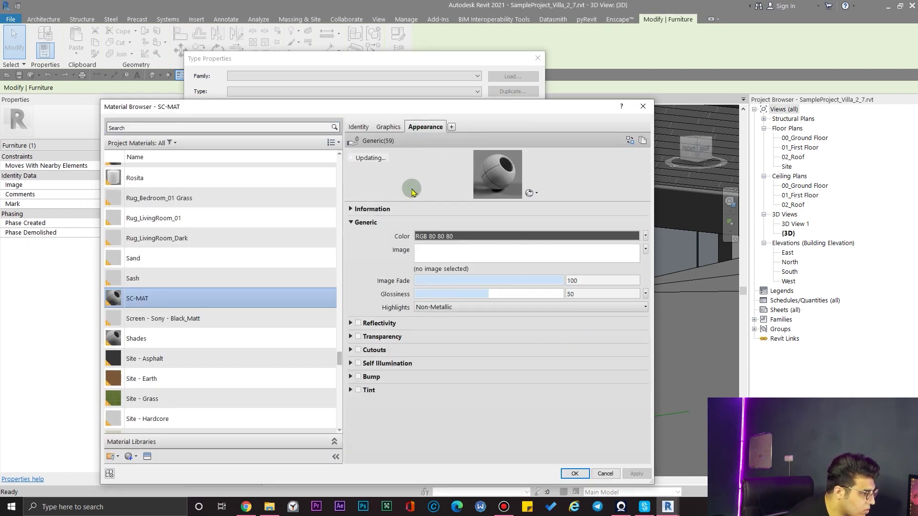
left_click(359, 362)
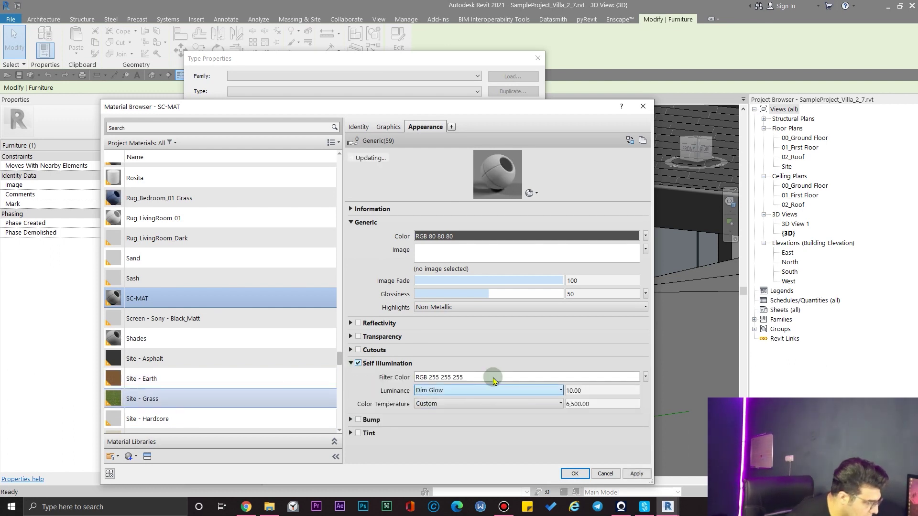
left_click(469, 391)
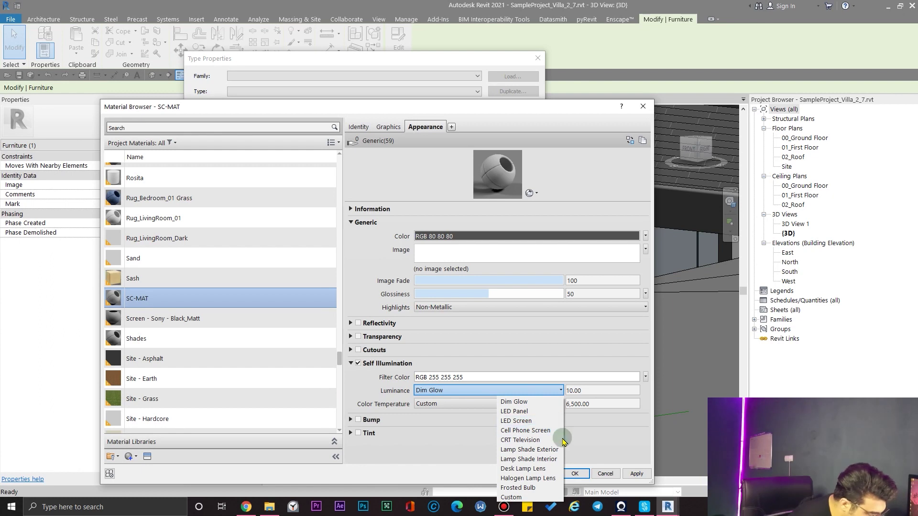
left_click(527, 421)
left_click(461, 403)
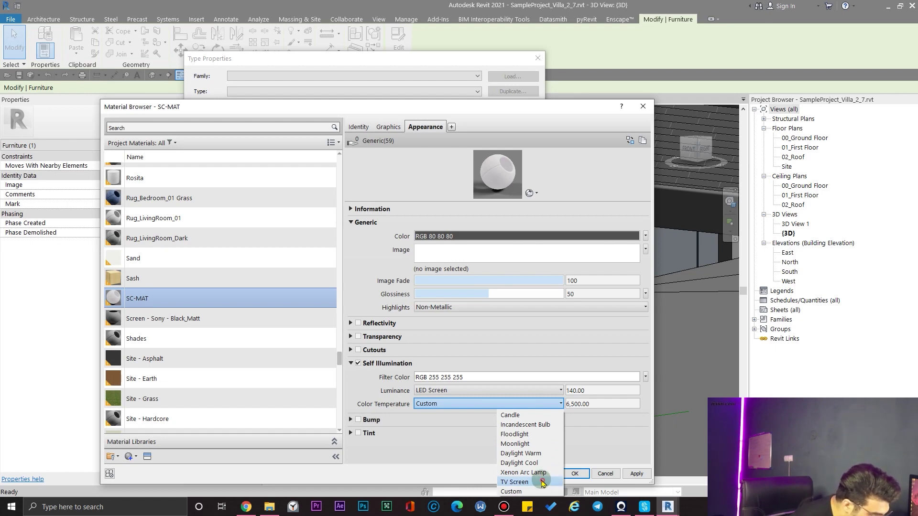
left_click(543, 482)
left_click(576, 475)
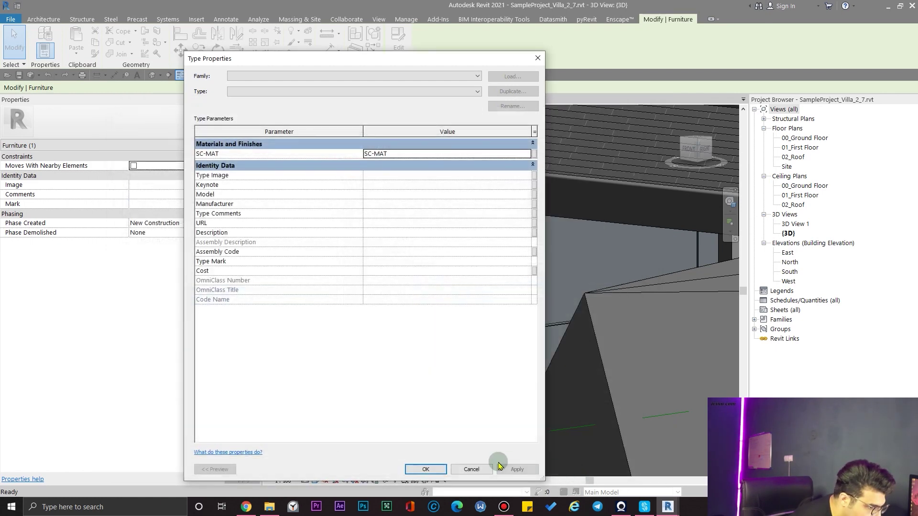
left_click(425, 471)
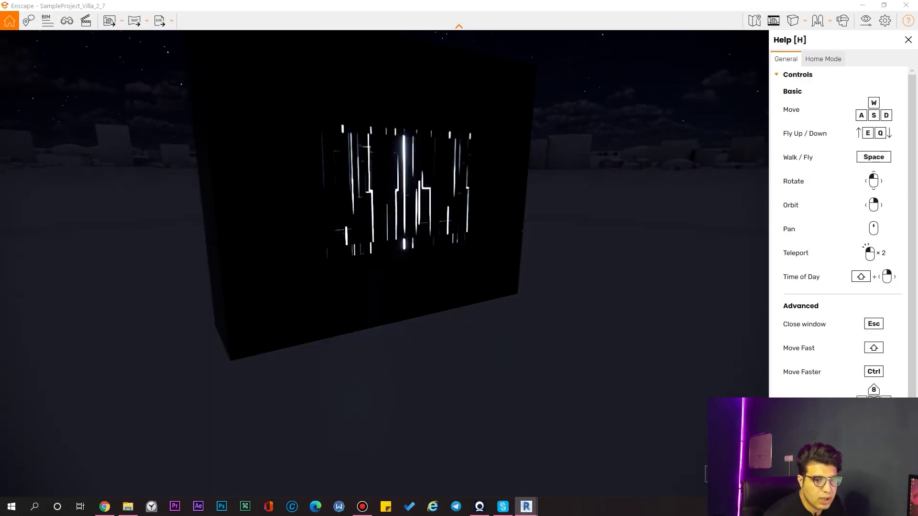
Step: Fly toward, away from, and around the glowing TV screen in Enscape's night view
key("w")
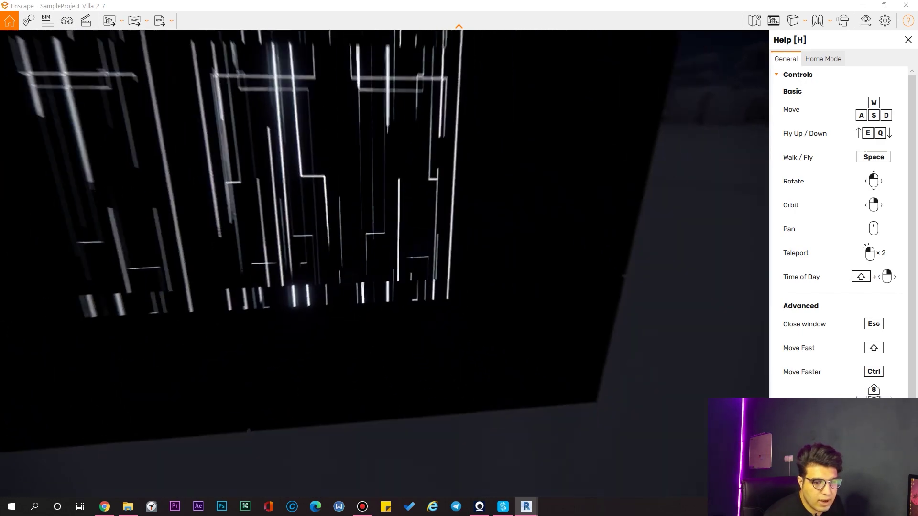
key("s")
key("w")
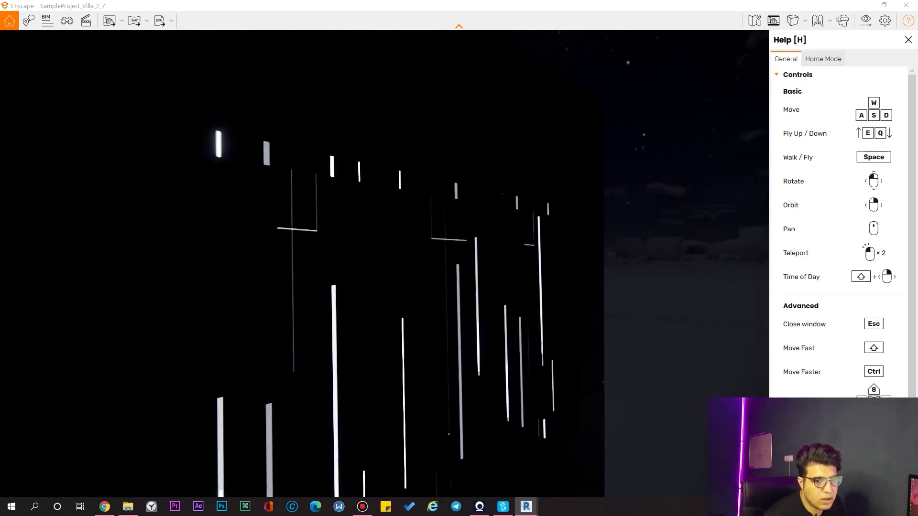
key("s")
key("w")
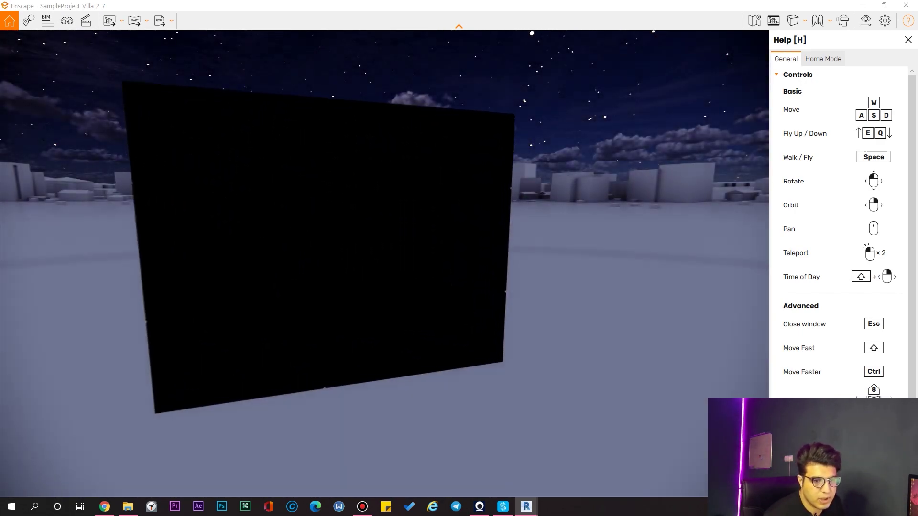
key("s")
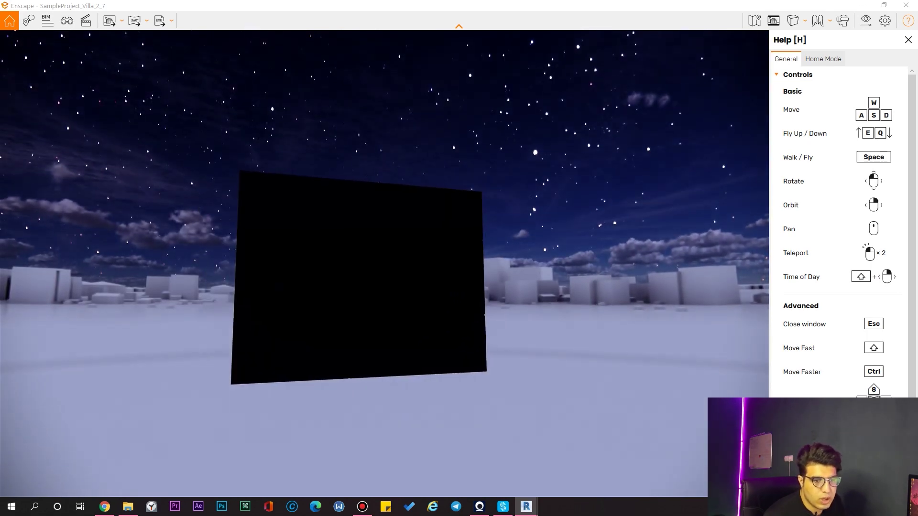
key("w")
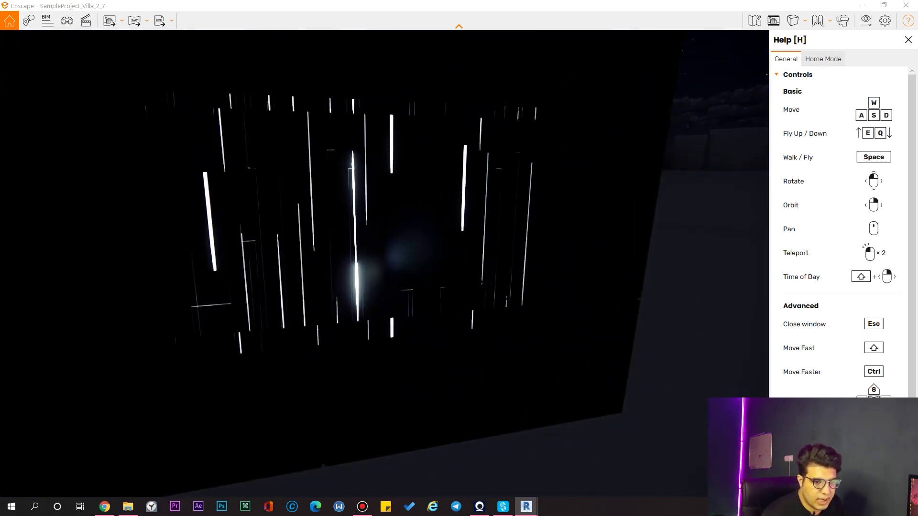
key("s")
key("w")
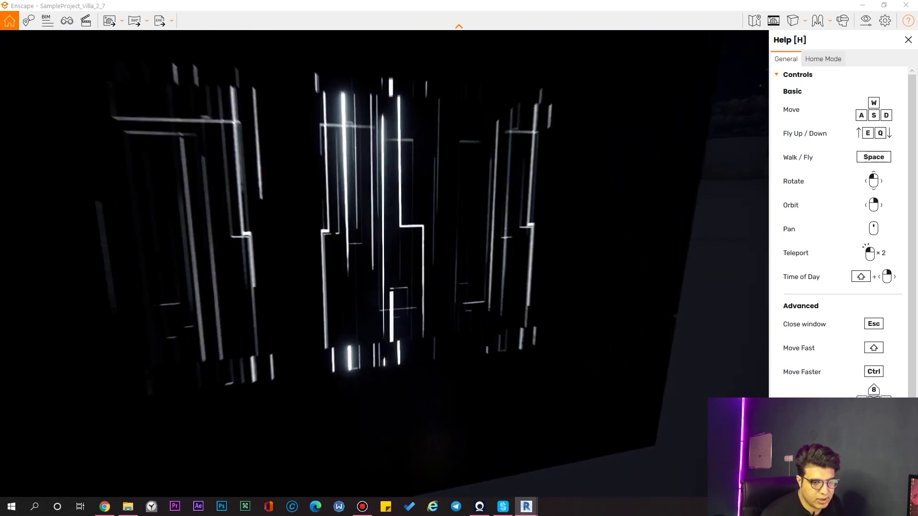
key("d")
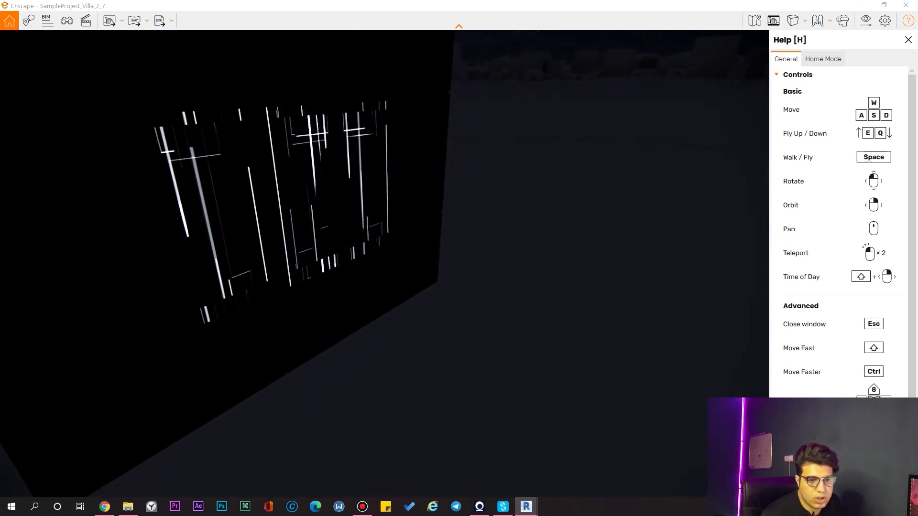